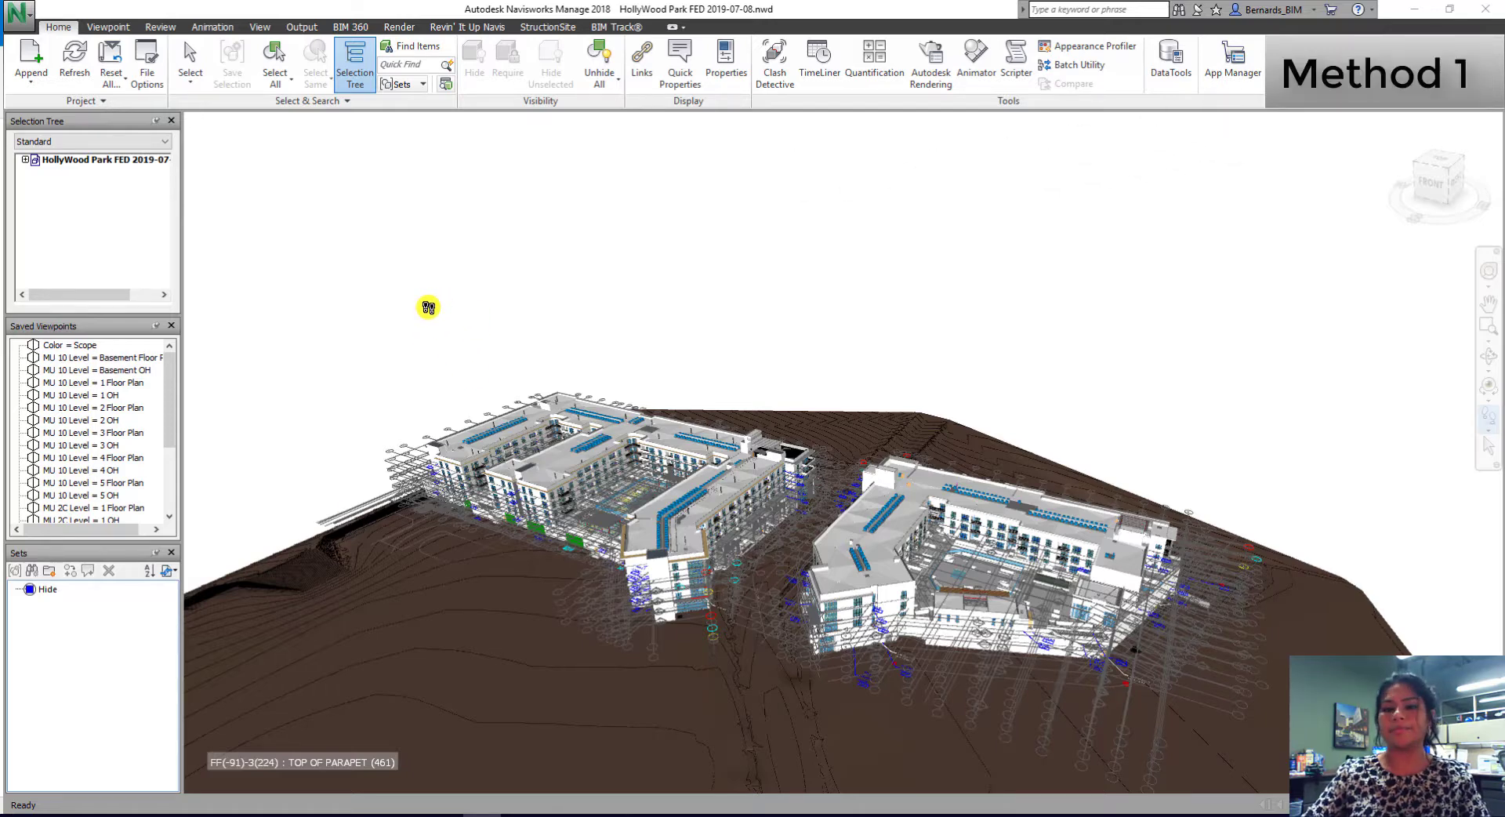
Step: Record a walkthrough animation that moves from the exterior view of the buildings into a fifth-story unit's kitchen
drag(645, 222, 870, 453)
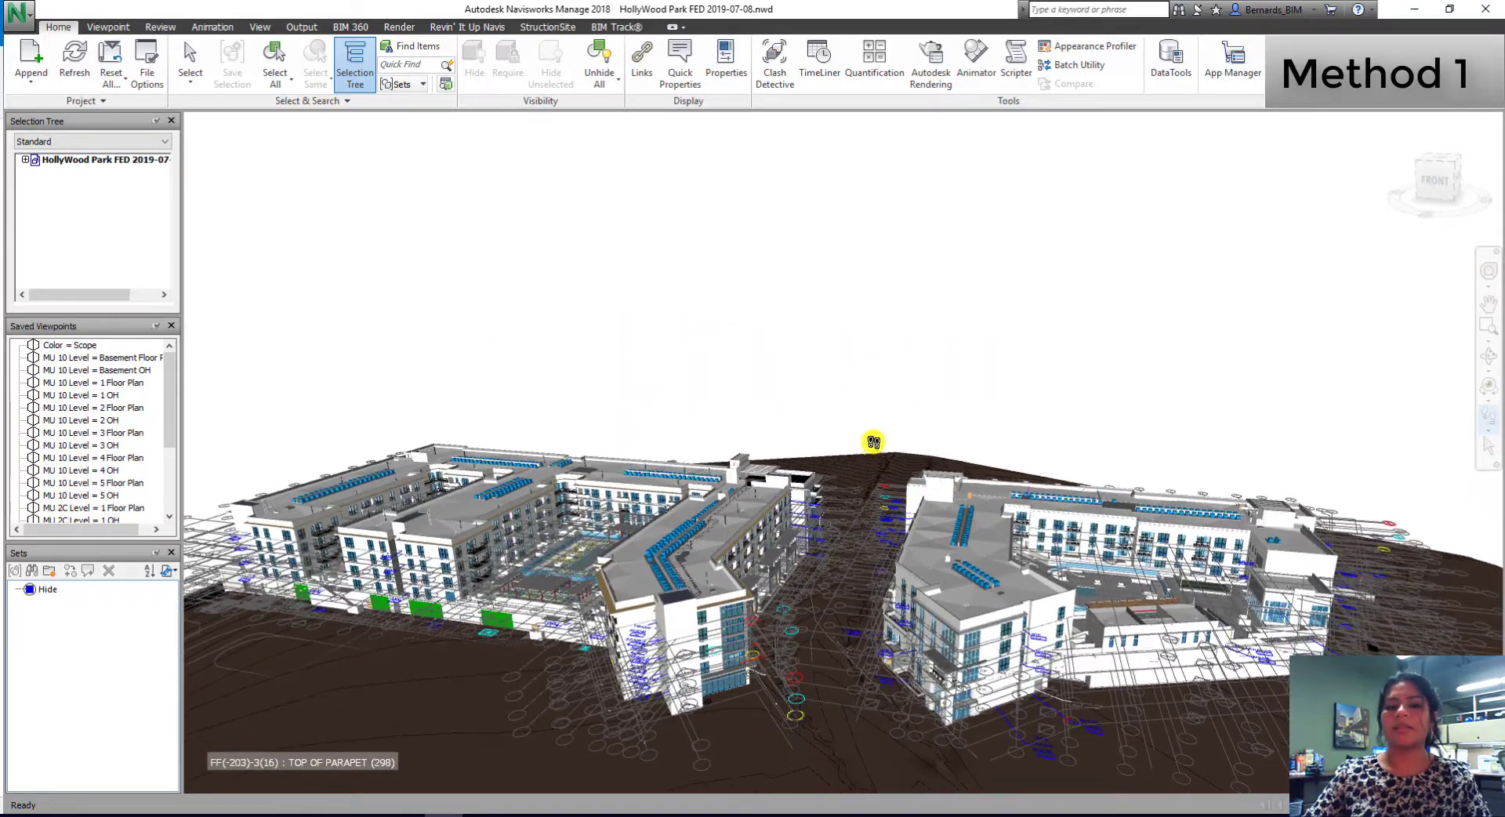
click(216, 27)
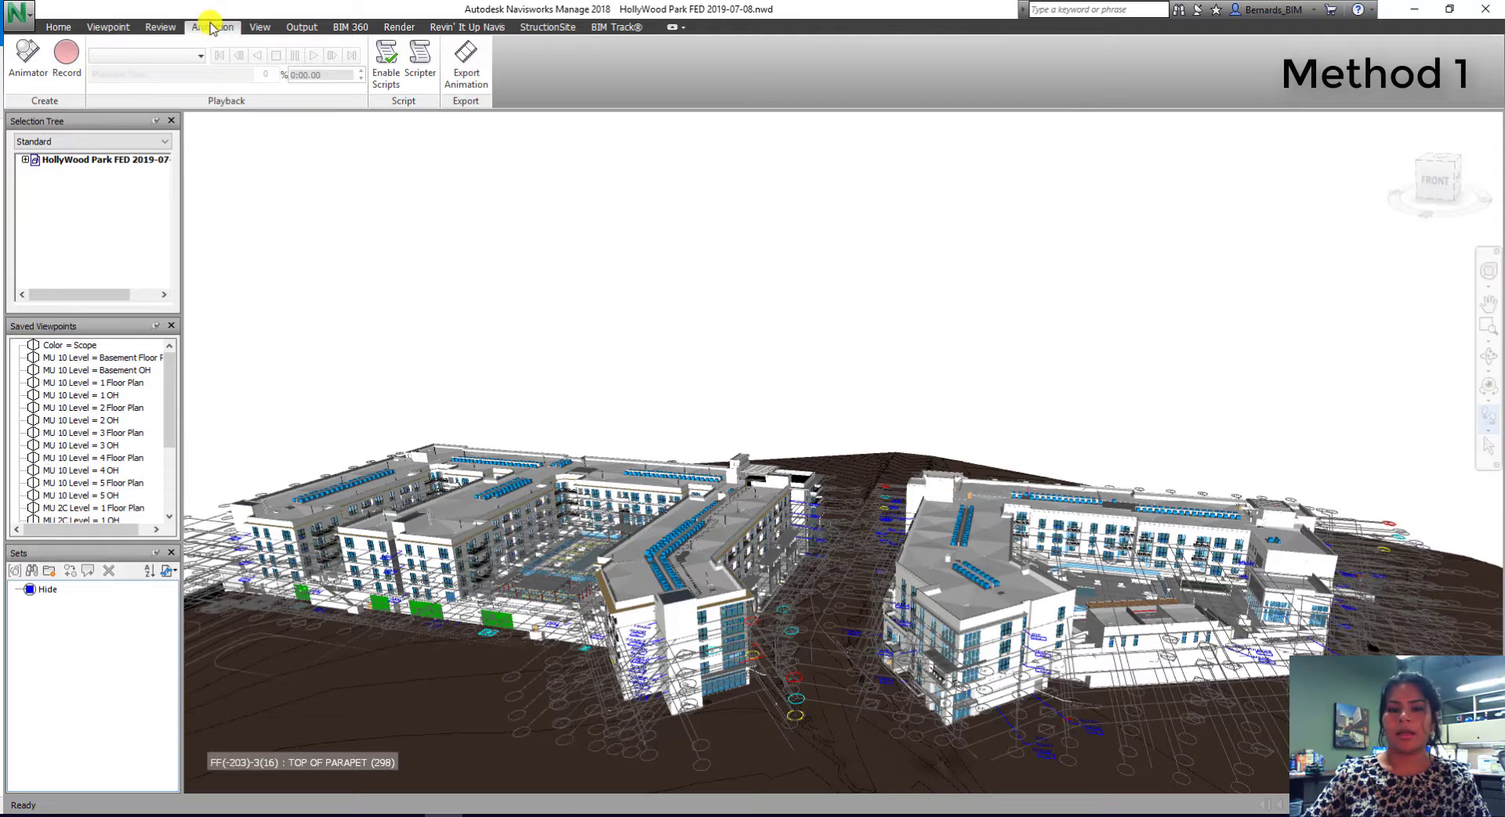
click(69, 60)
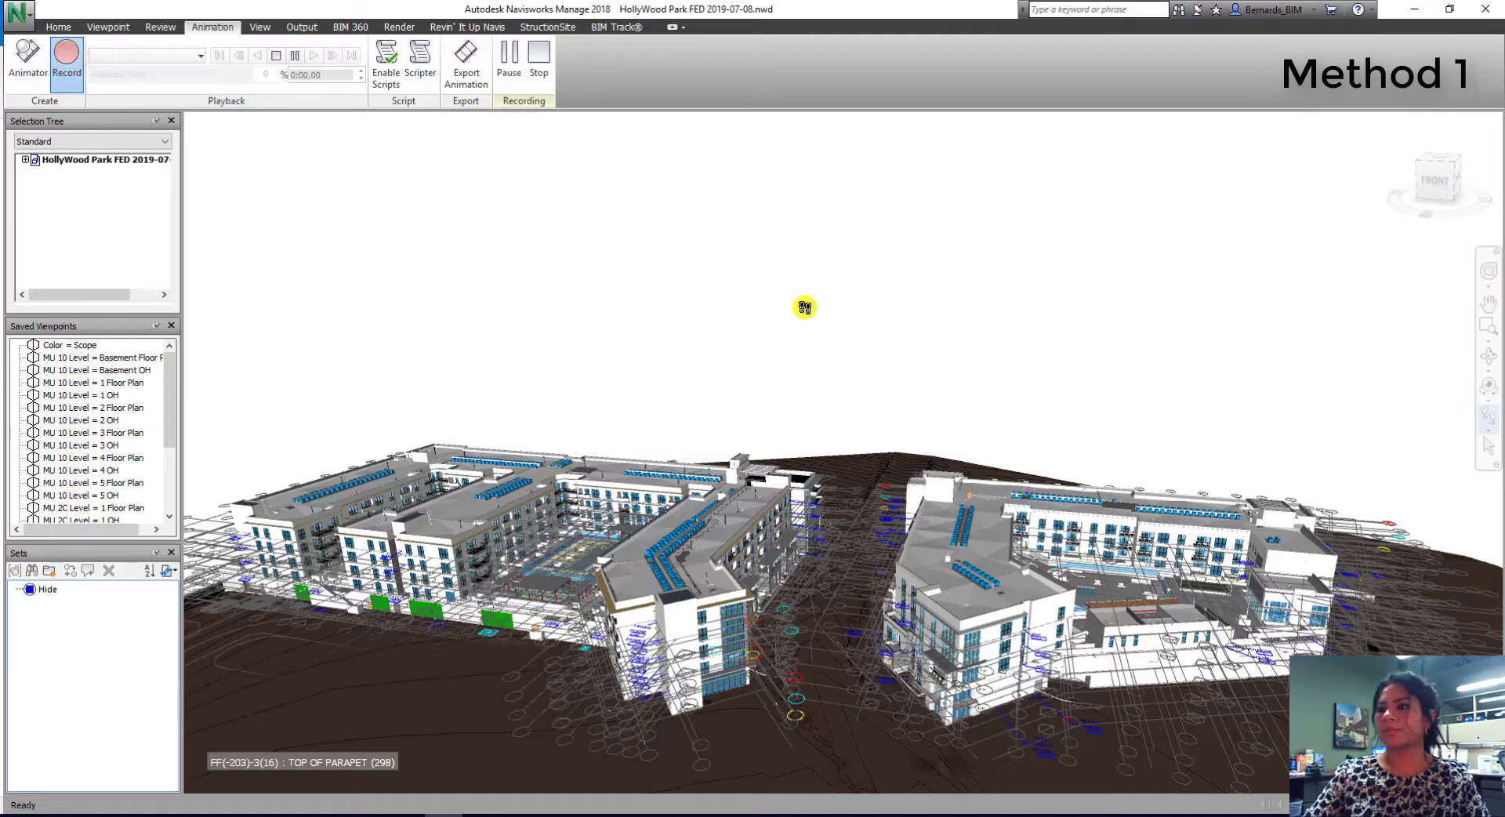
middle_drag(789, 336, 715, 524)
drag(851, 446, 709, 439)
drag(780, 565, 838, 377)
drag(939, 402, 1115, 431)
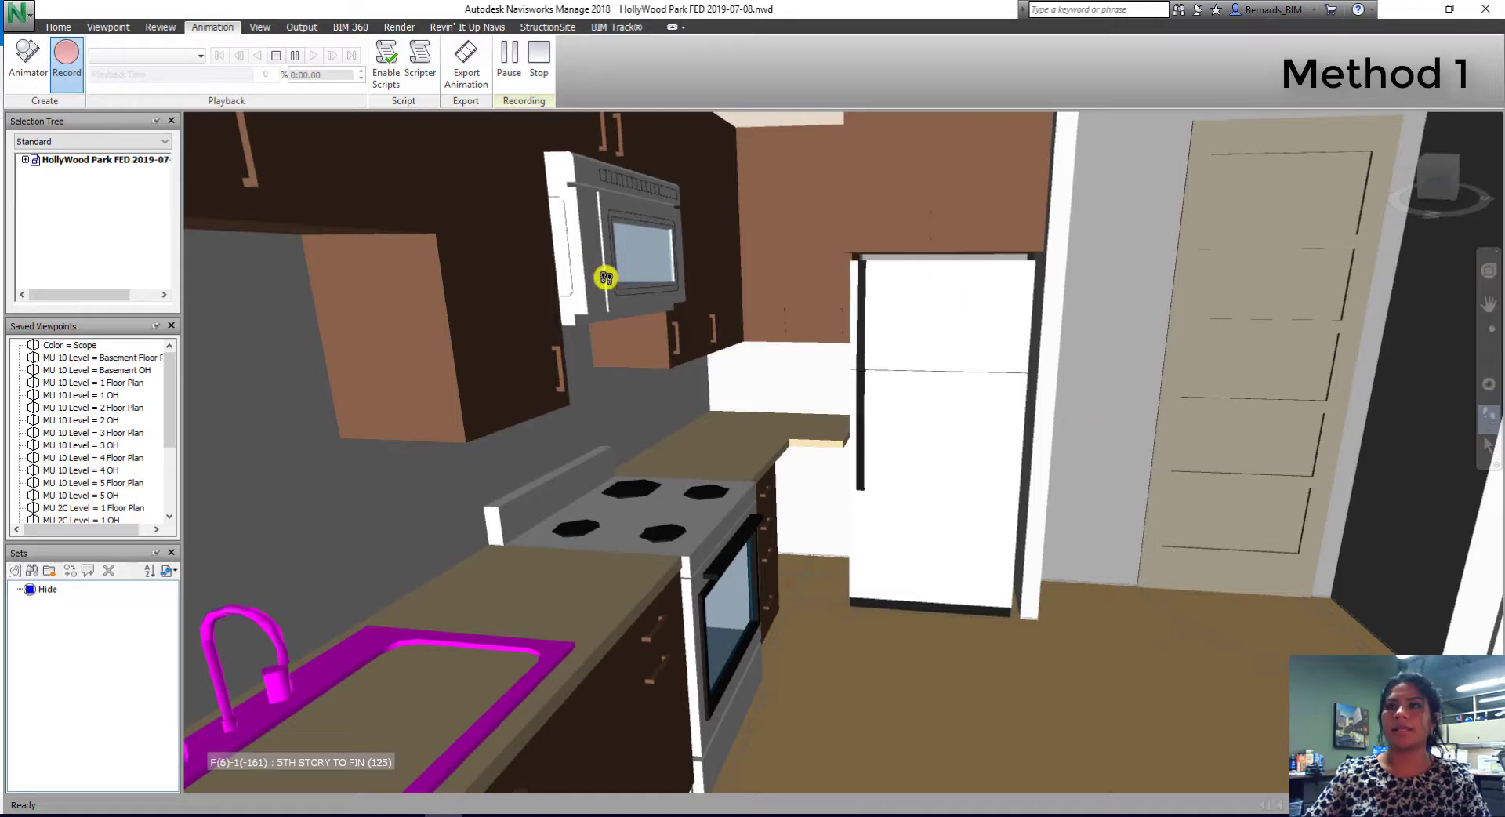
click(273, 57)
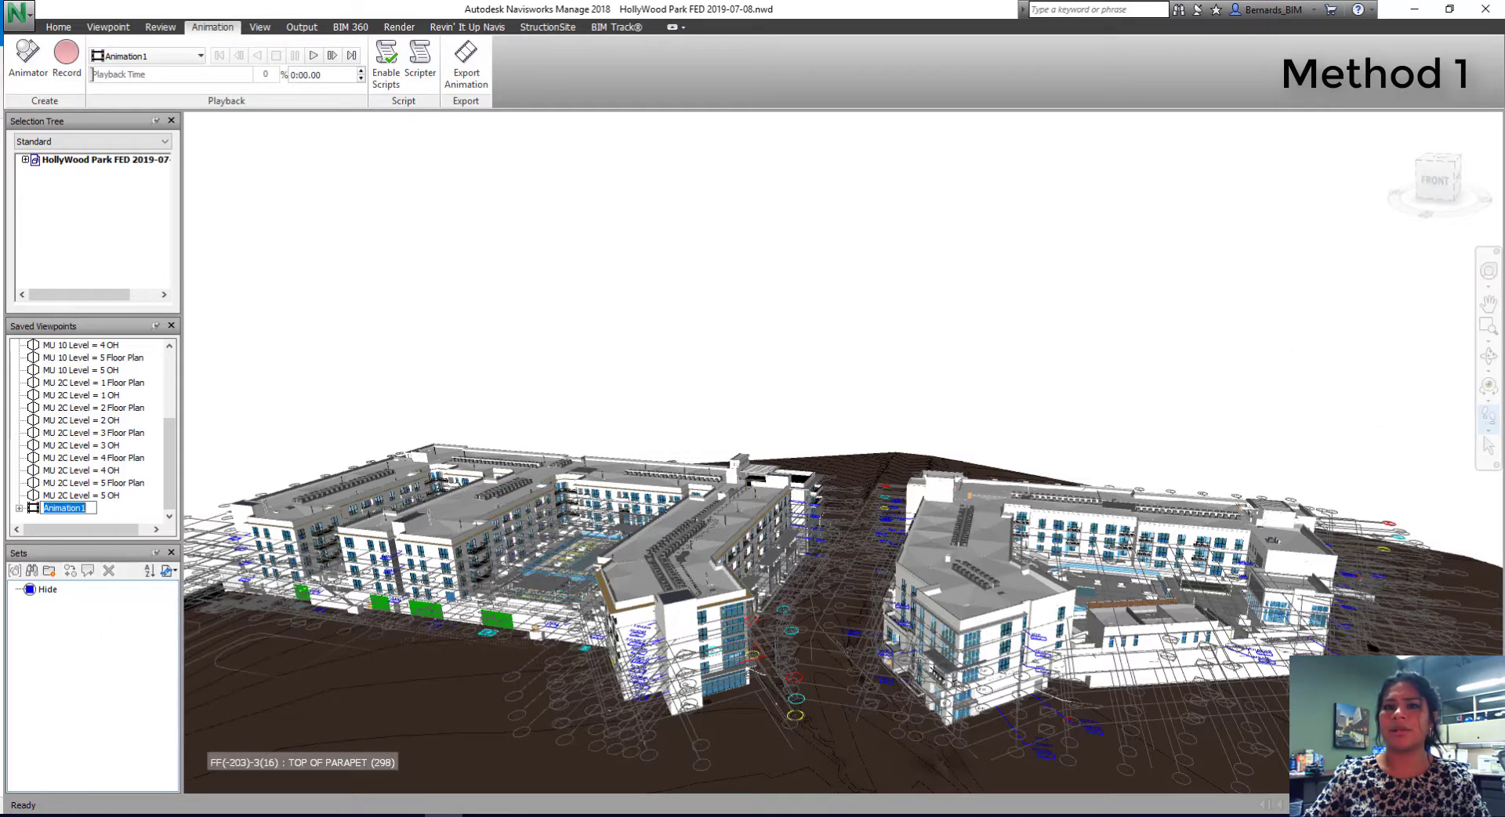
Step: Dock the Saved Viewpoints window on the opposite side of the model view, widen it to show full names, and play back Animation1
drag(81, 330, 1490, 456)
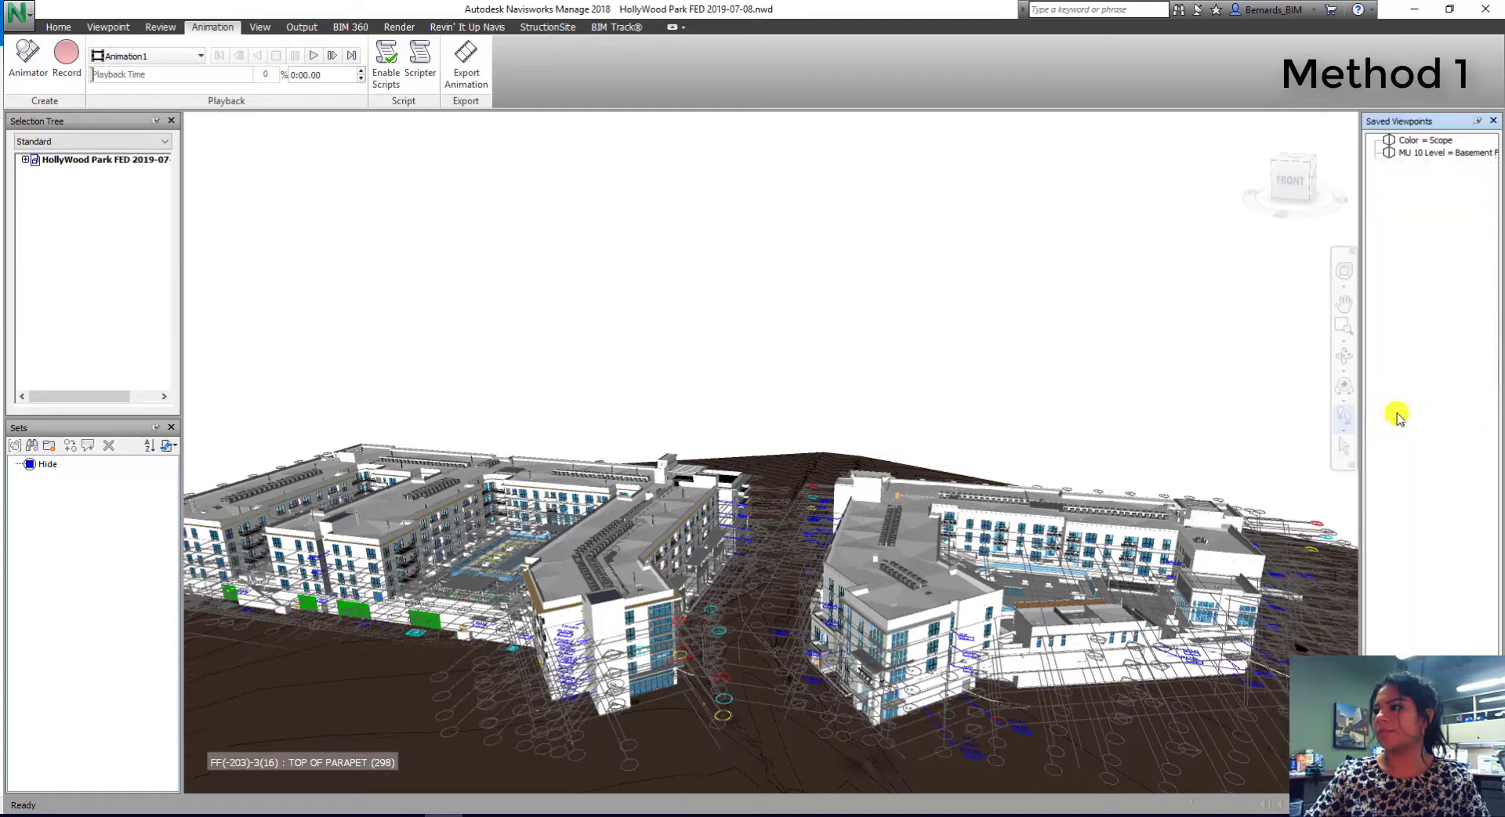
drag(1288, 400, 1200, 396)
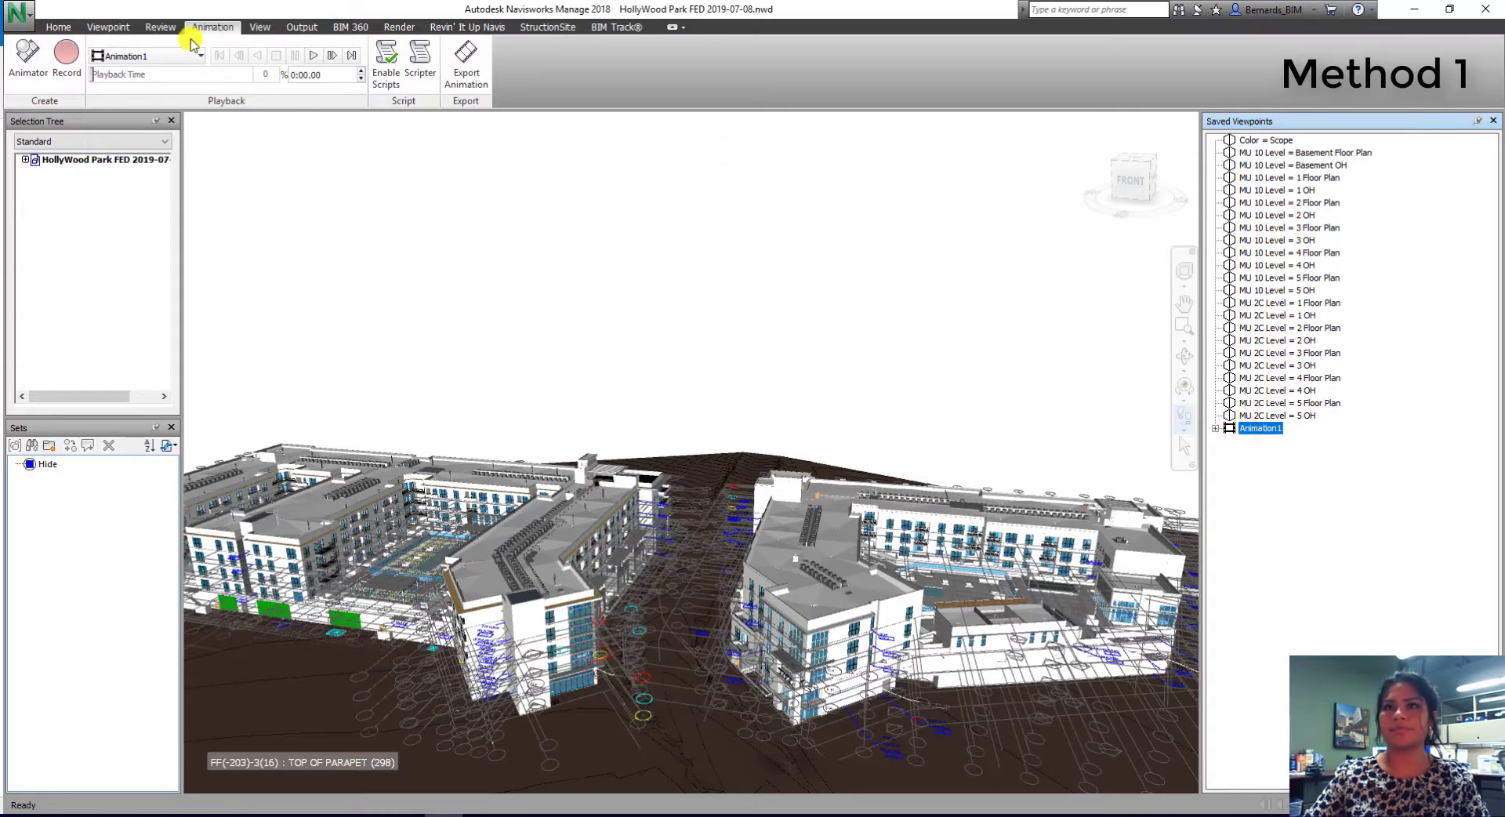
click(313, 55)
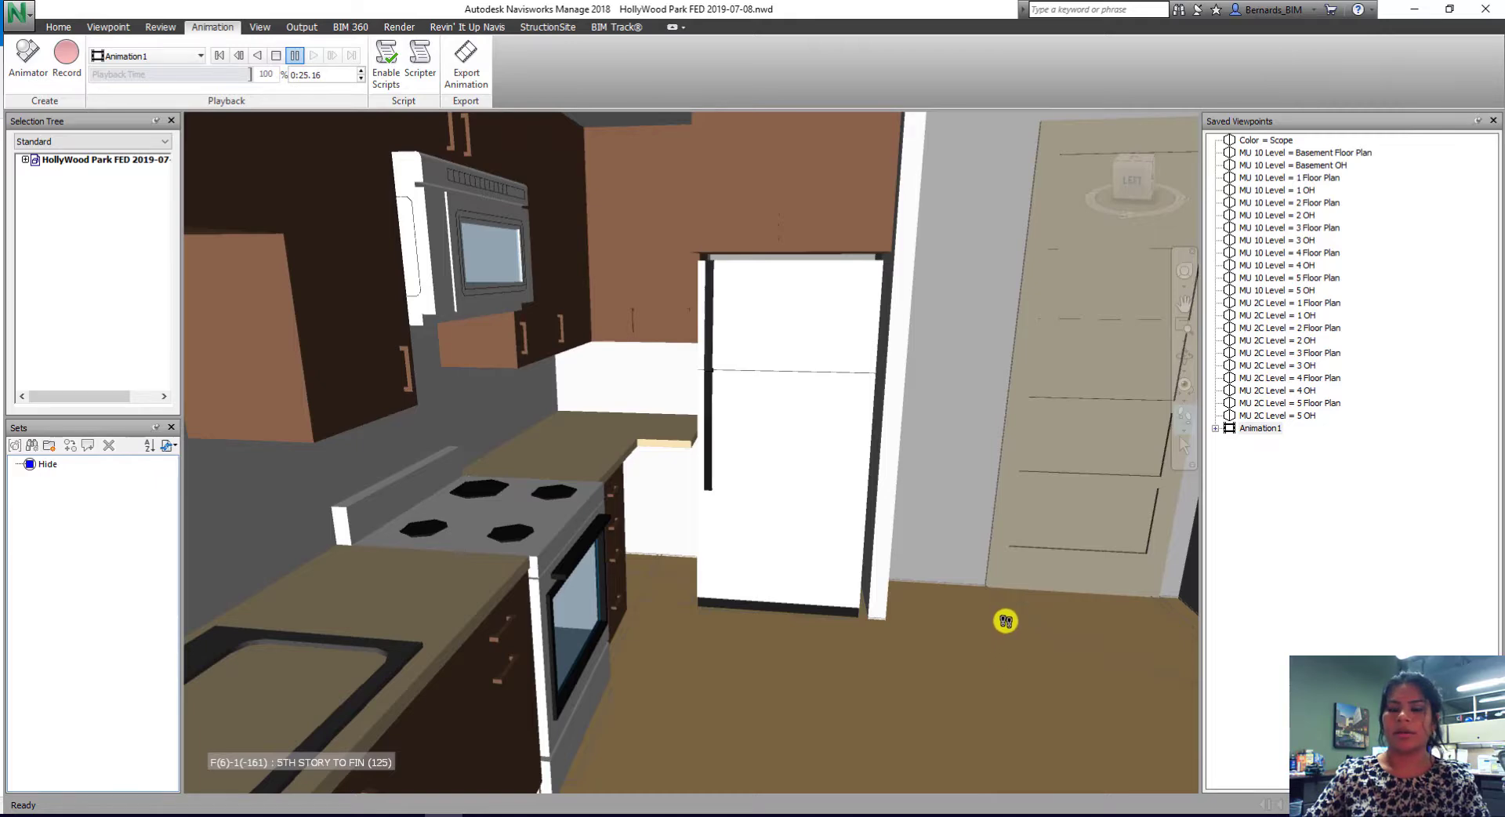
Step: Return to the Color = Scope viewpoint and add an empty animation named "method 2" to the saved viewpoints
click(1265, 140)
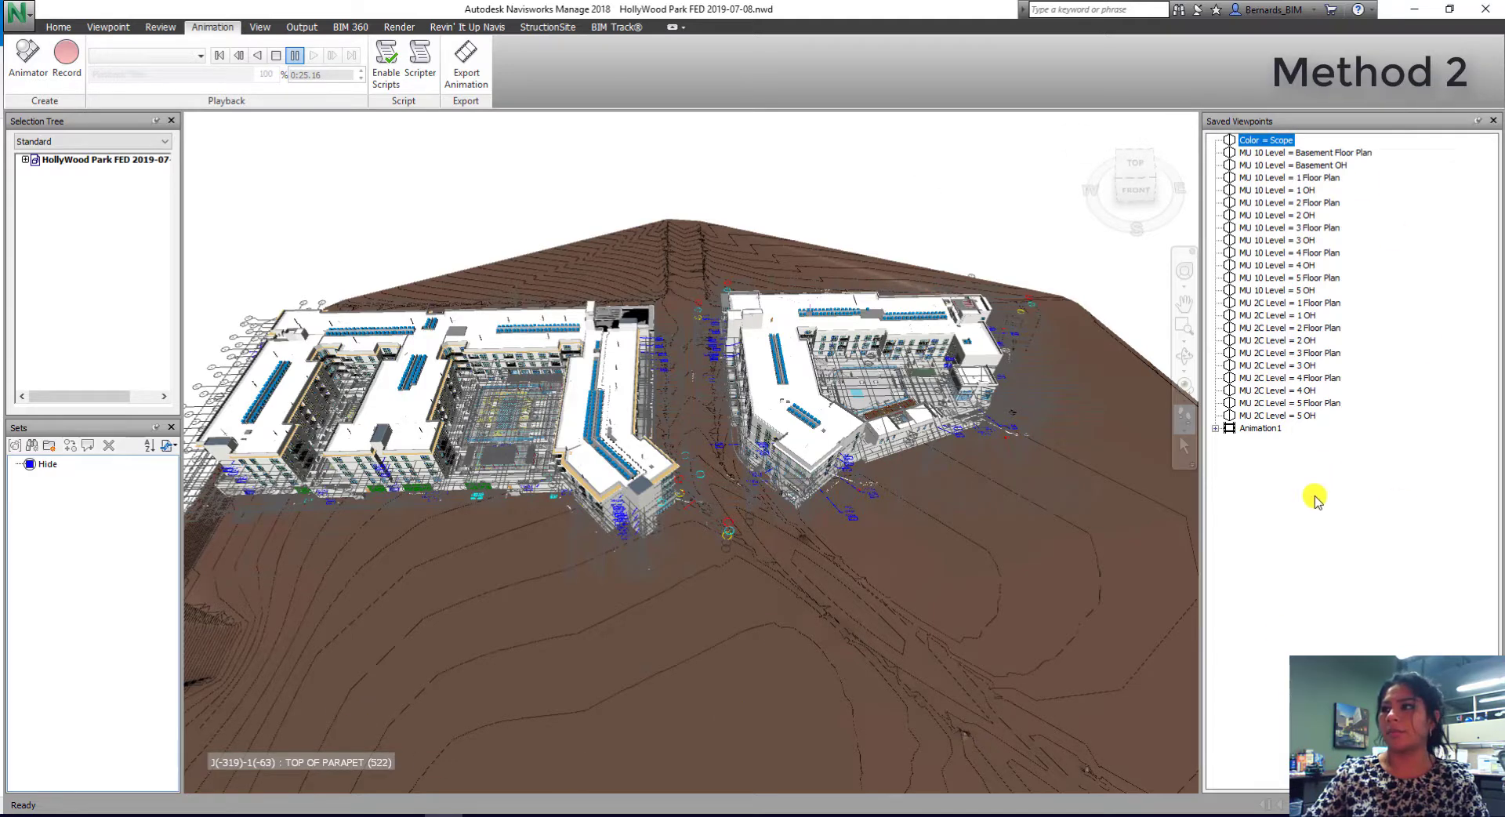
click(1287, 530)
right_click(1243, 466)
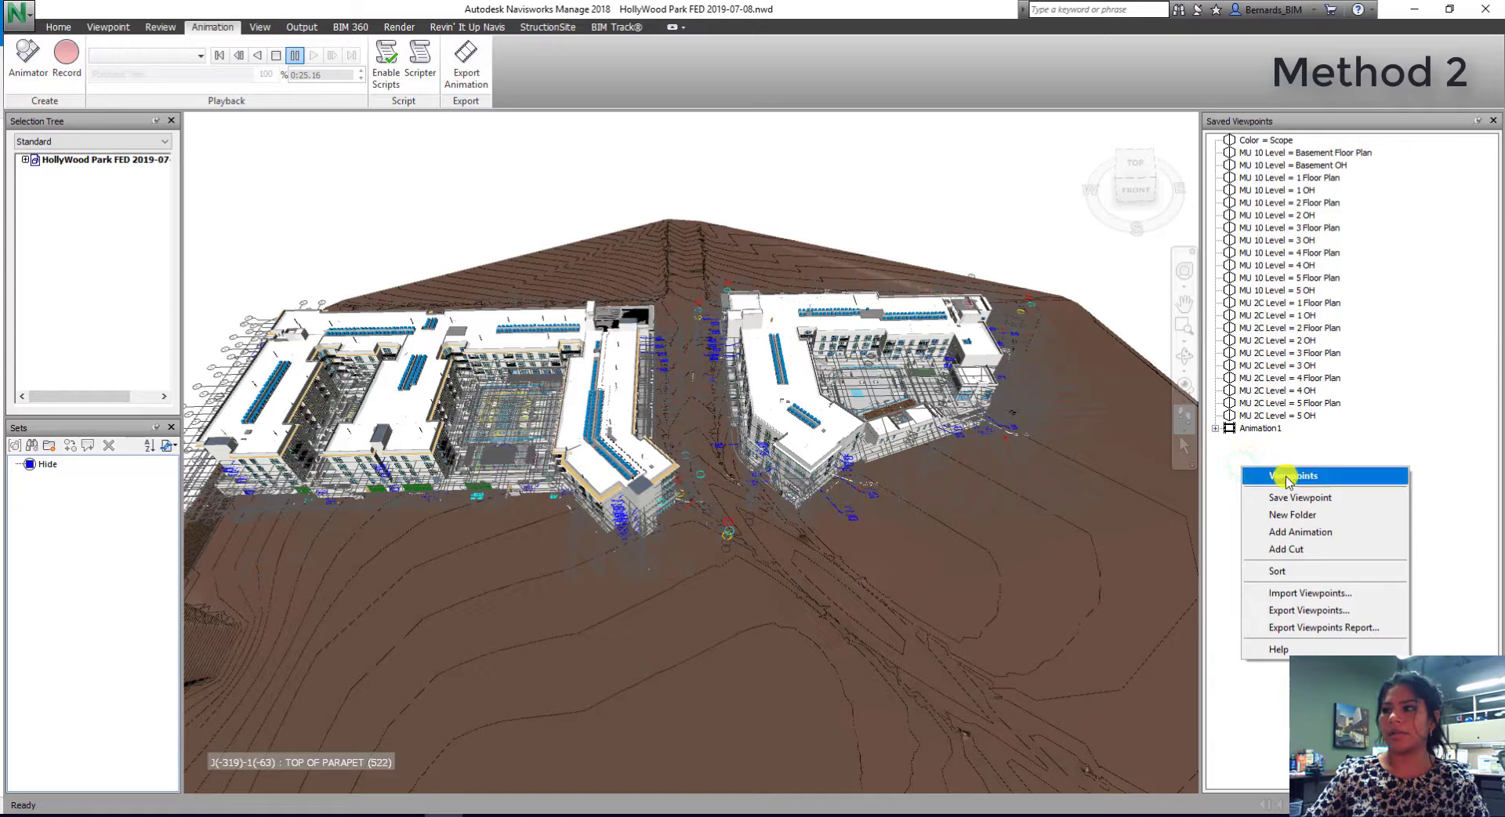
click(1299, 532)
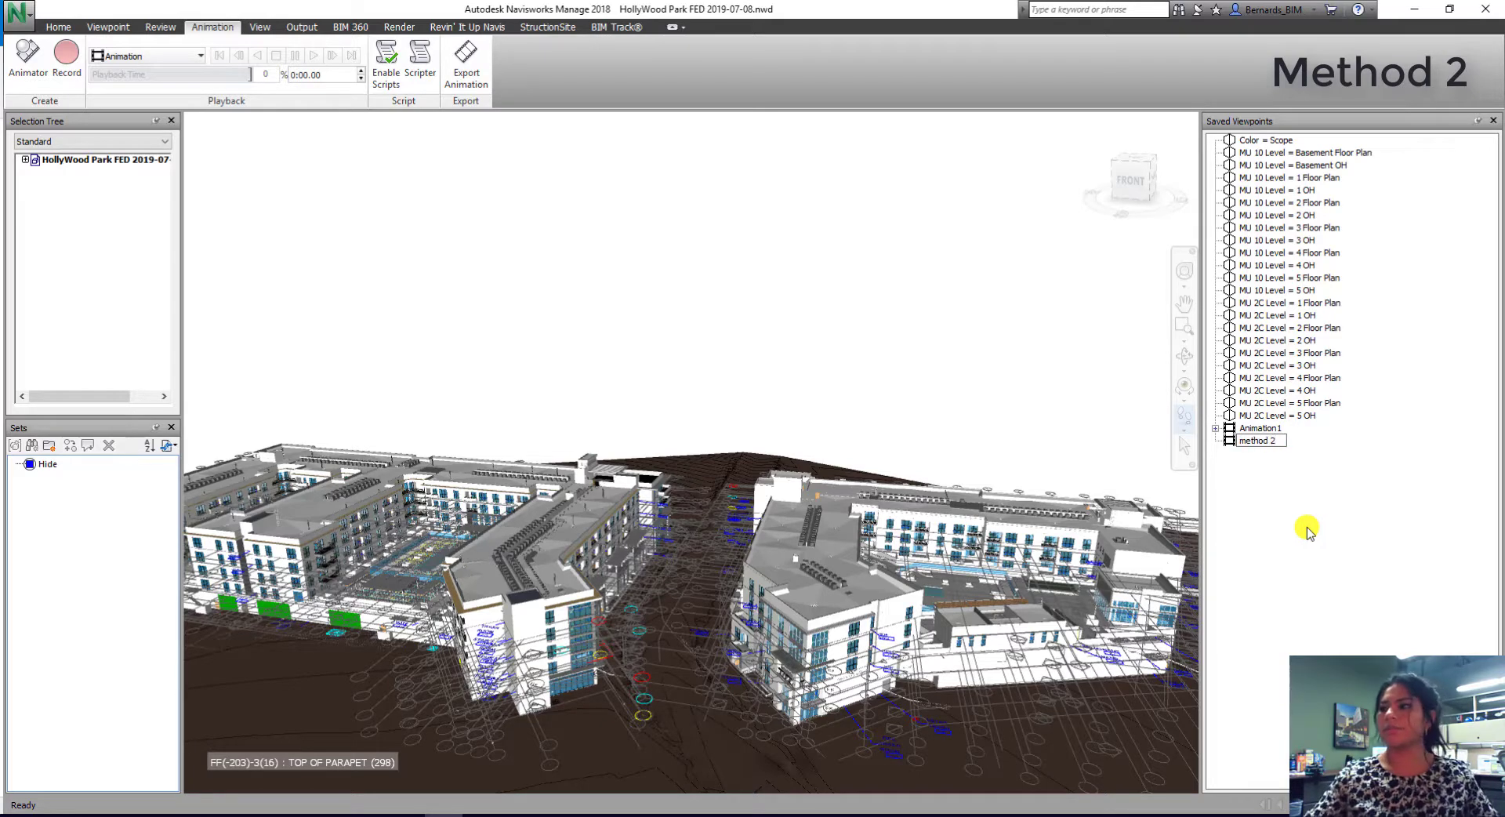
click(1309, 526)
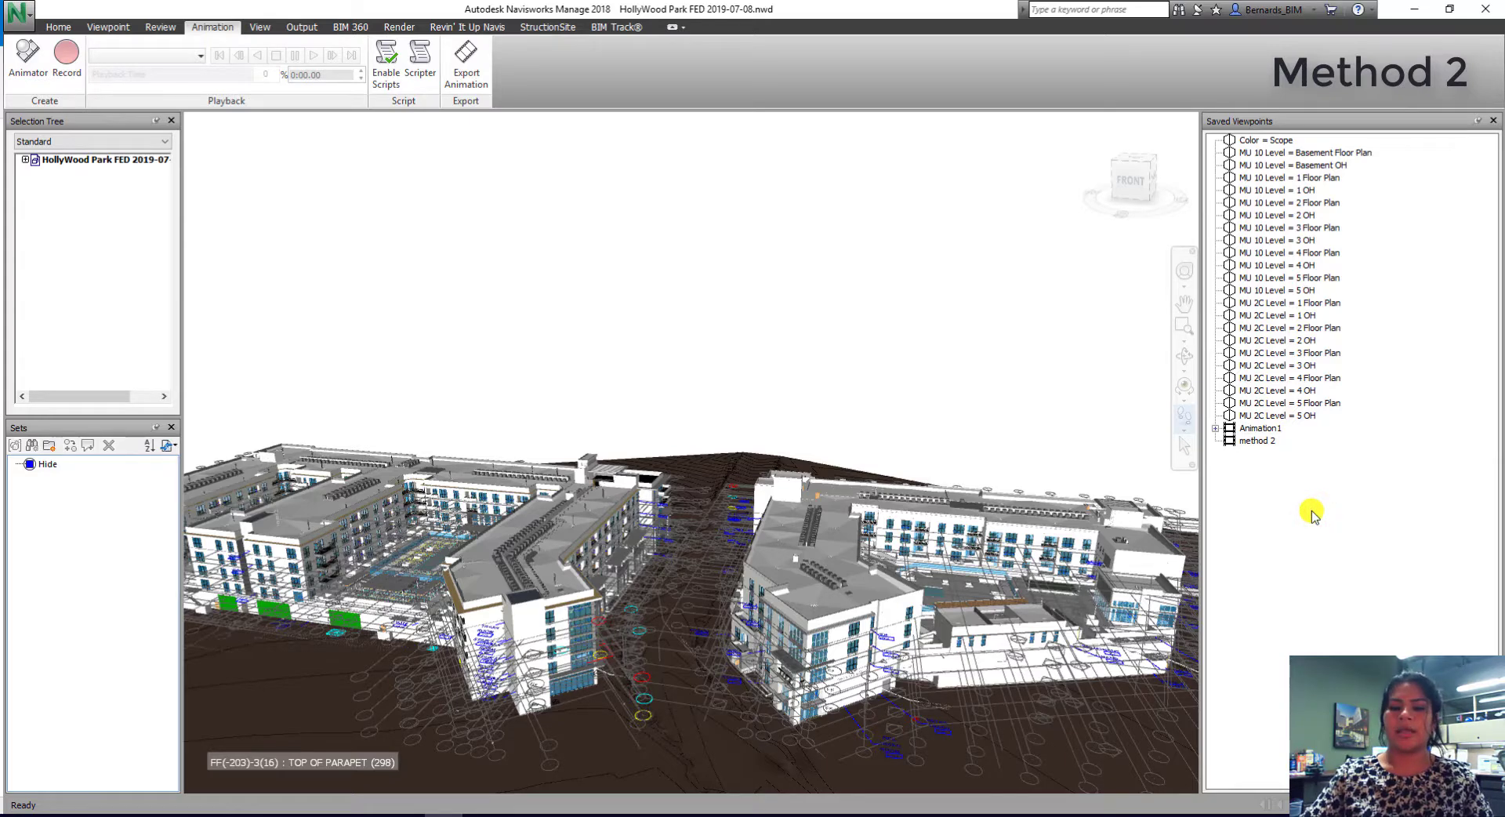
Step: Frame the courtyard between the building wings from outside and save the view as viewpoint 1
drag(588, 234, 906, 612)
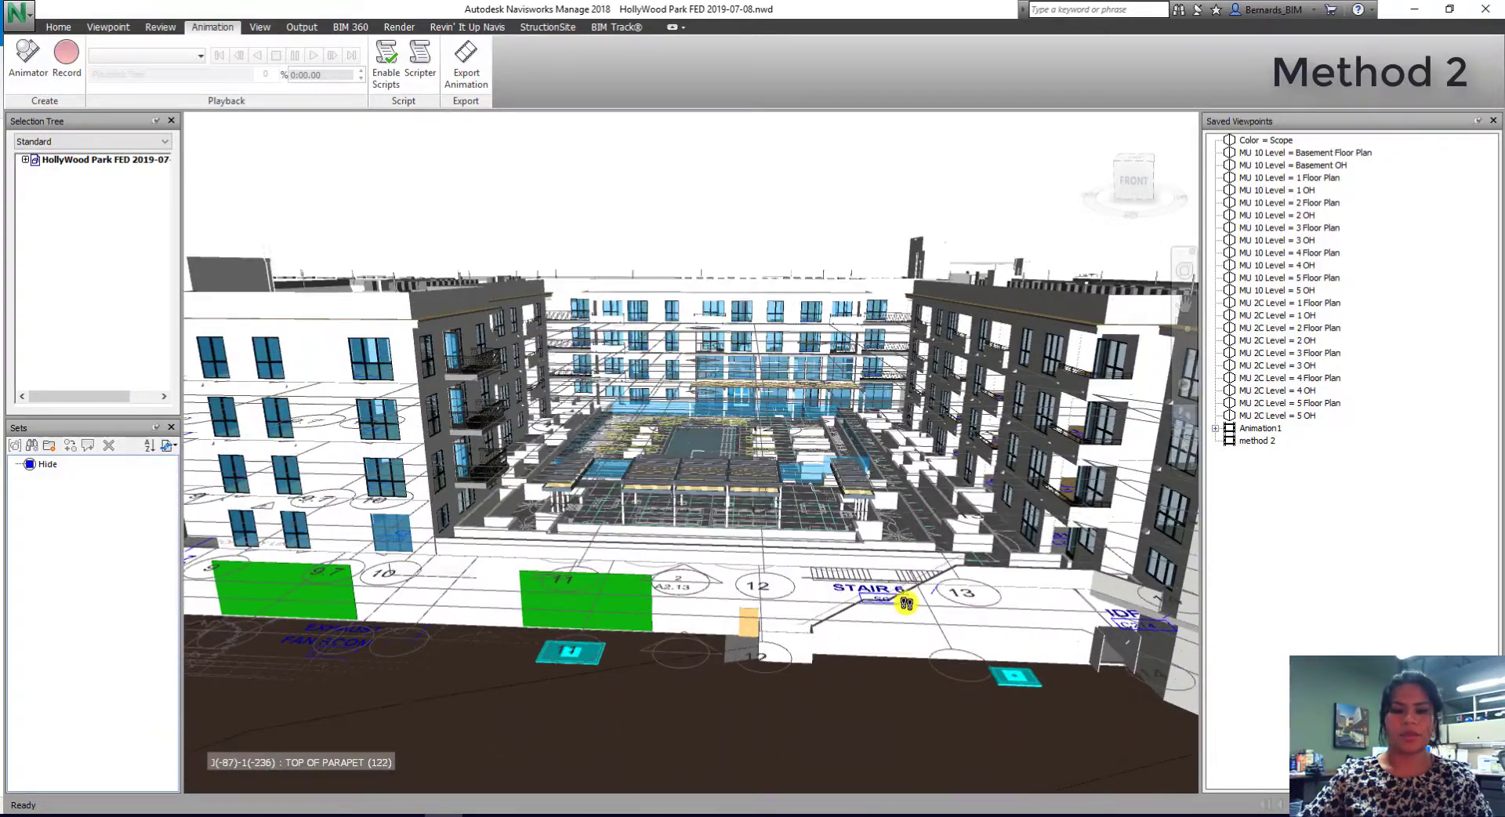
right_click(1262, 490)
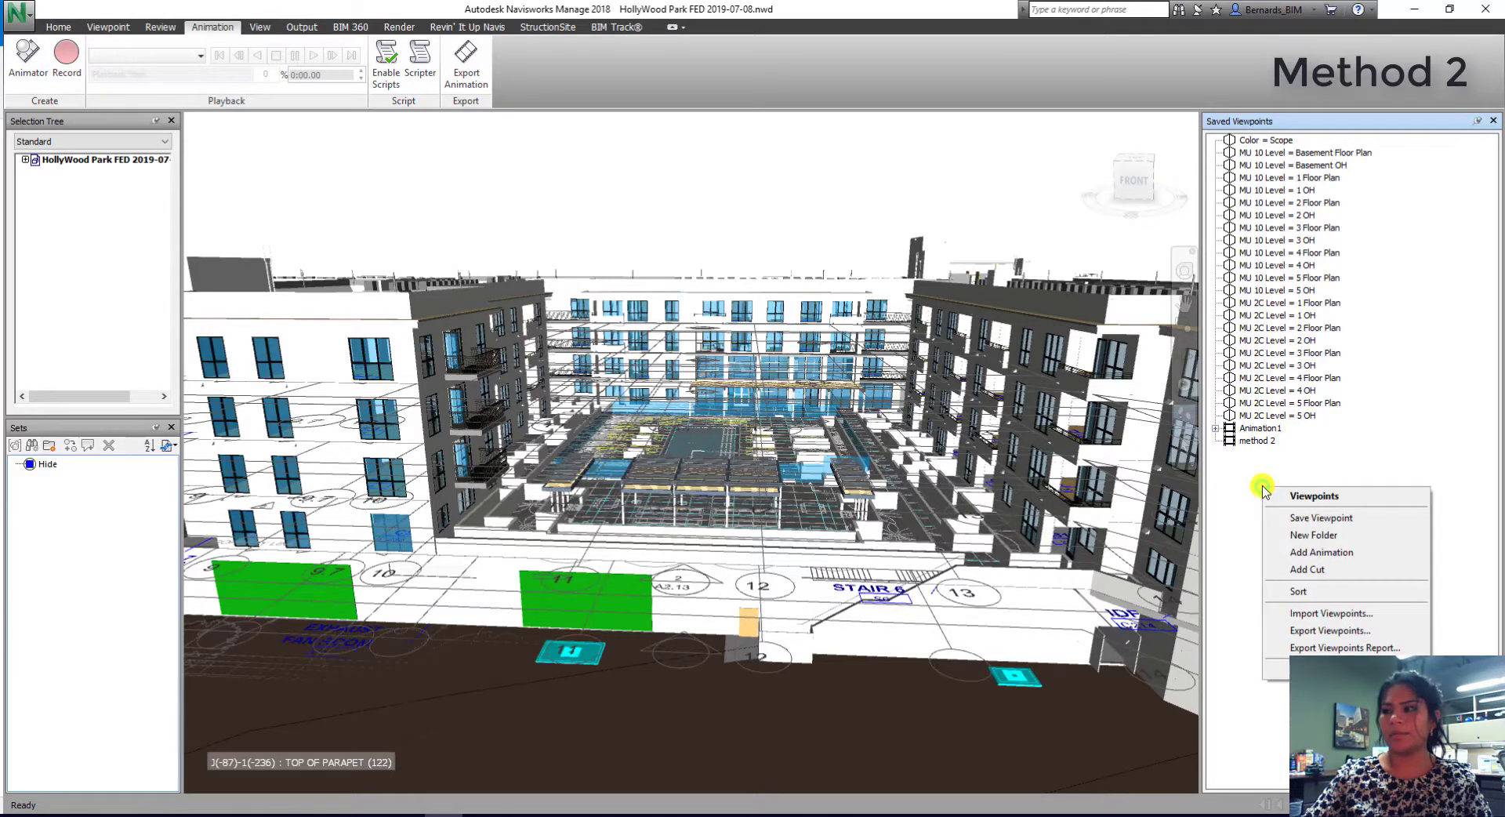
click(1304, 519)
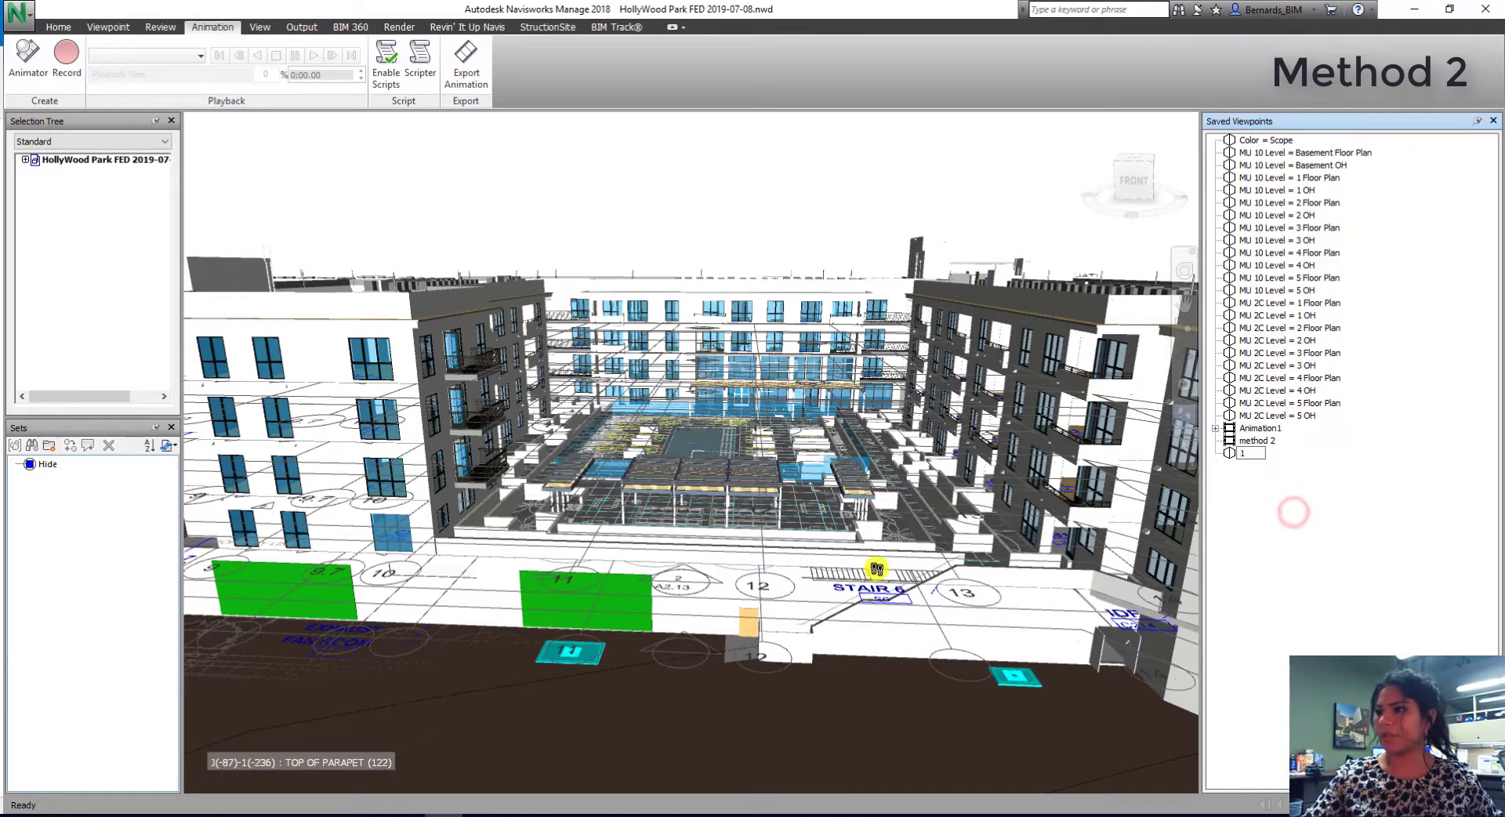
Step: Move into the courtyard to the pool facing the trellis and glazed facade, and save the view as viewpoint 2
drag(783, 606, 1161, 486)
right_click(1272, 499)
click(1315, 533)
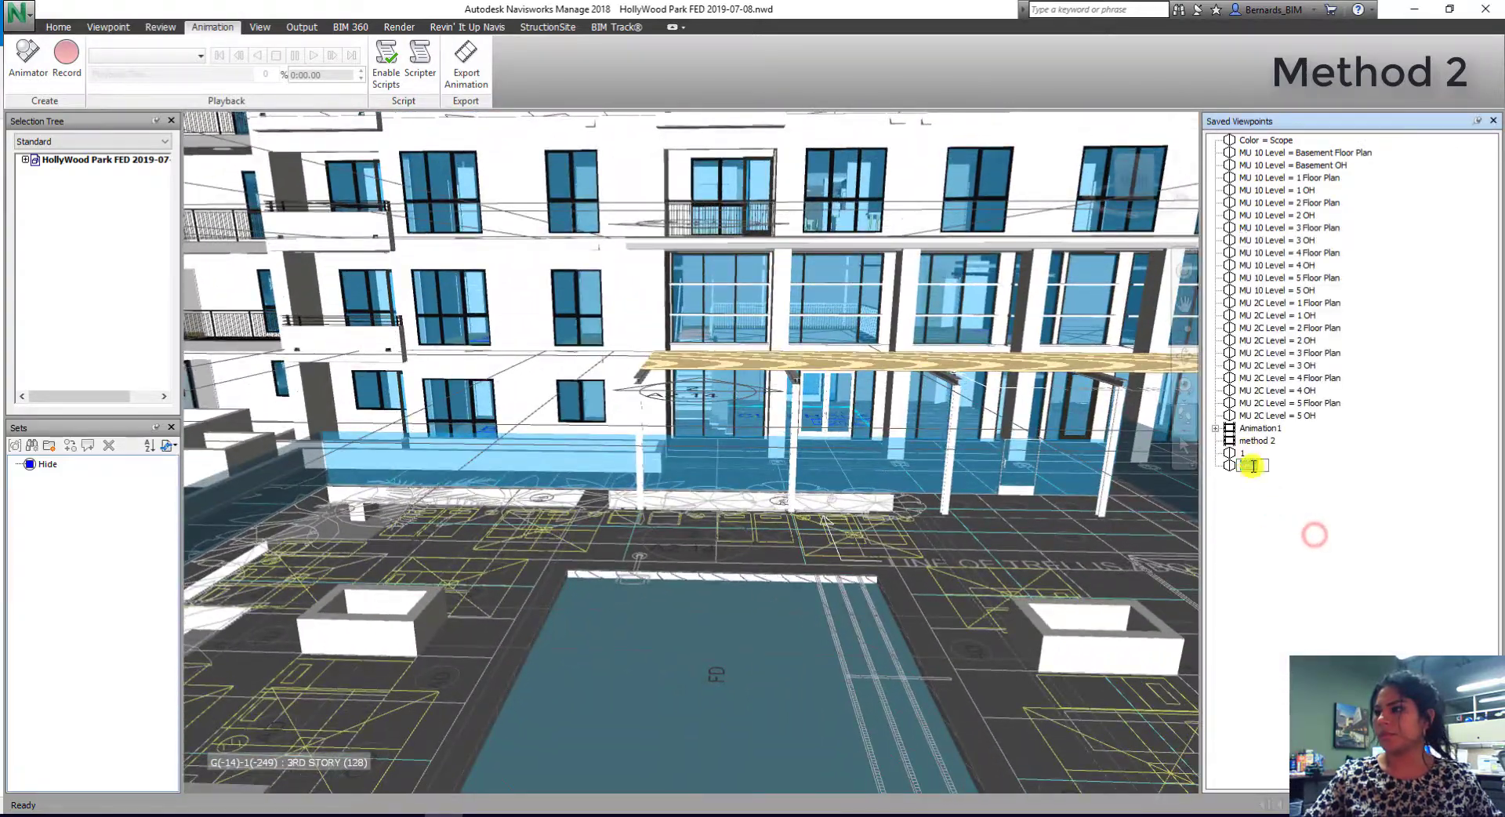
text(2)
click(1365, 529)
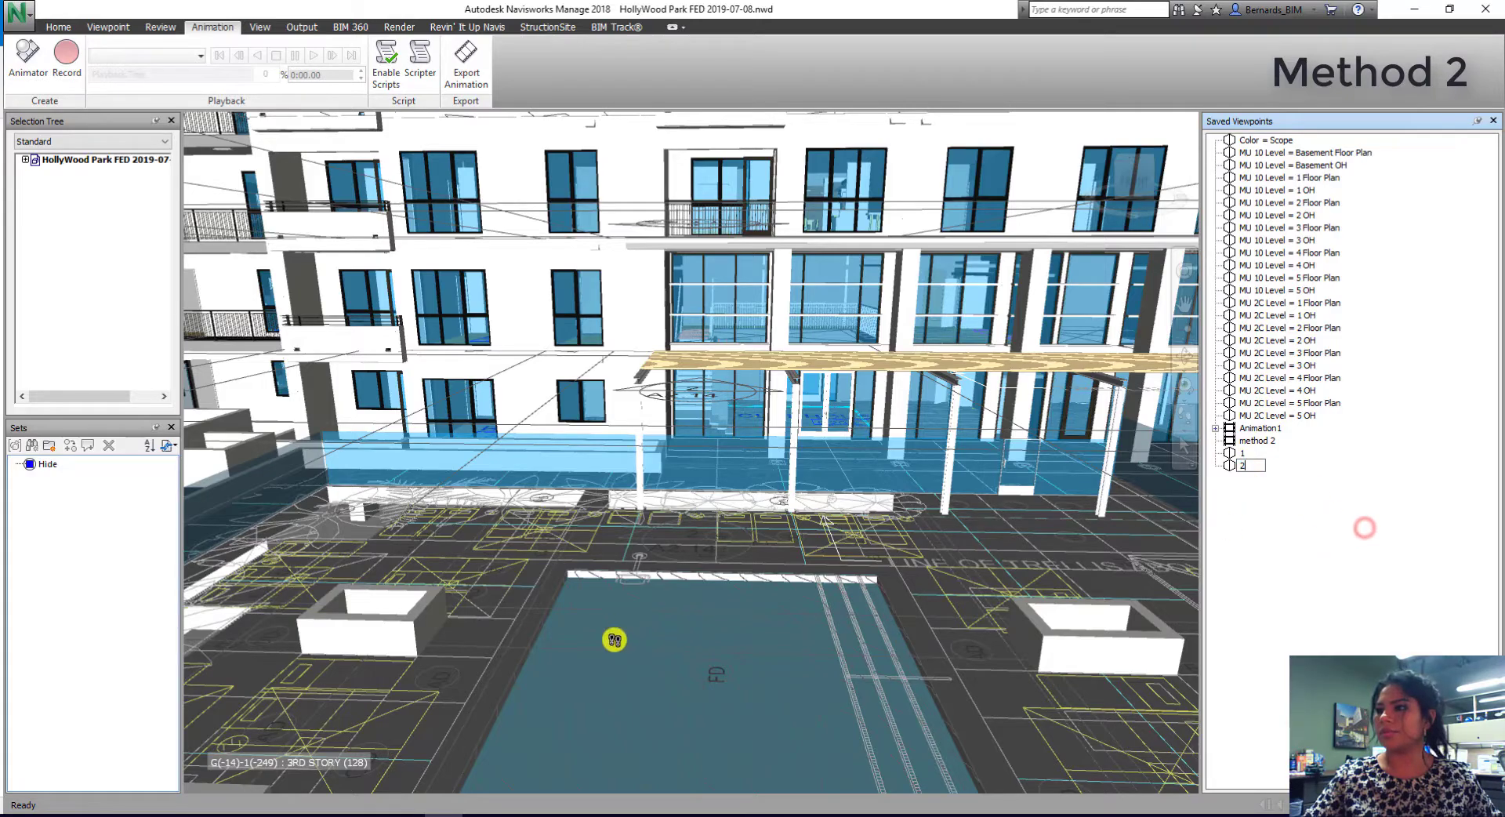
Step: Walk up to the glazed double doors of Clubhouse C208 and save the view as viewpoint 3
drag(615, 635, 870, 502)
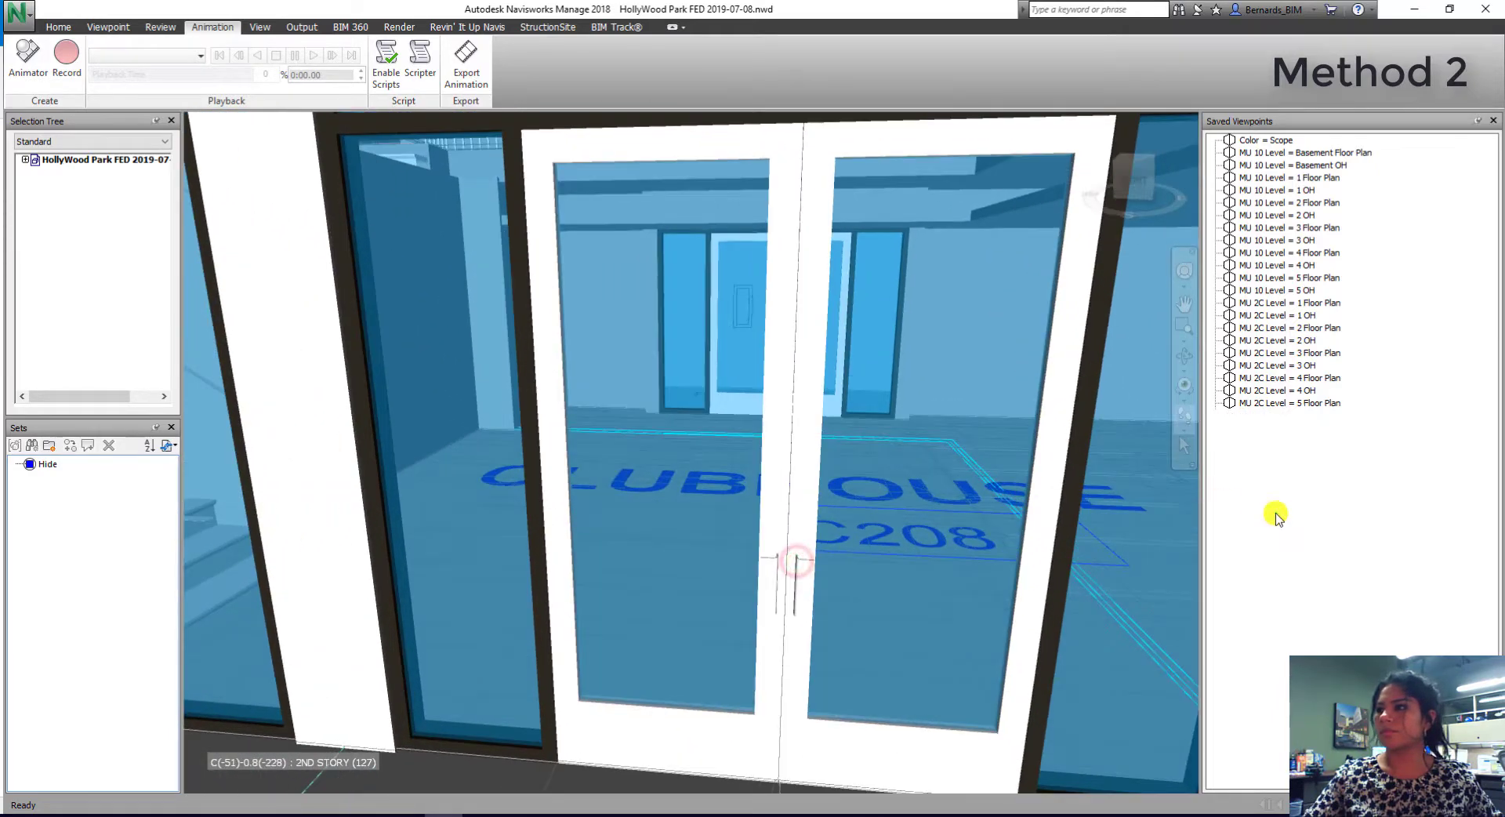
right_click(1274, 511)
click(1308, 541)
text(3)
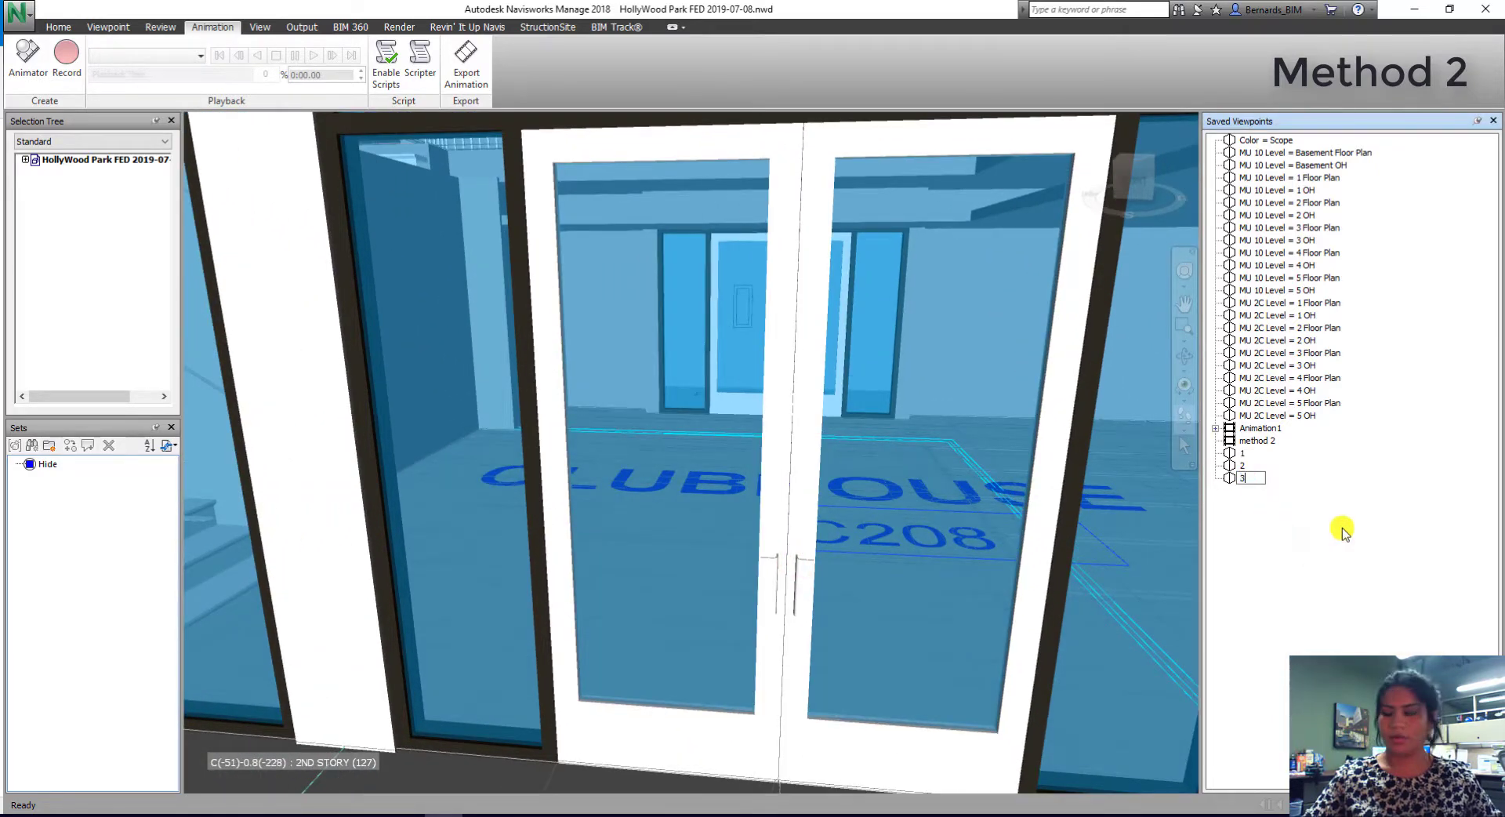
Step: Go inside the clubhouse to the foot of the stairs beside the windows and save the view as viewpoint 4
drag(805, 518, 1307, 491)
right_click(1286, 520)
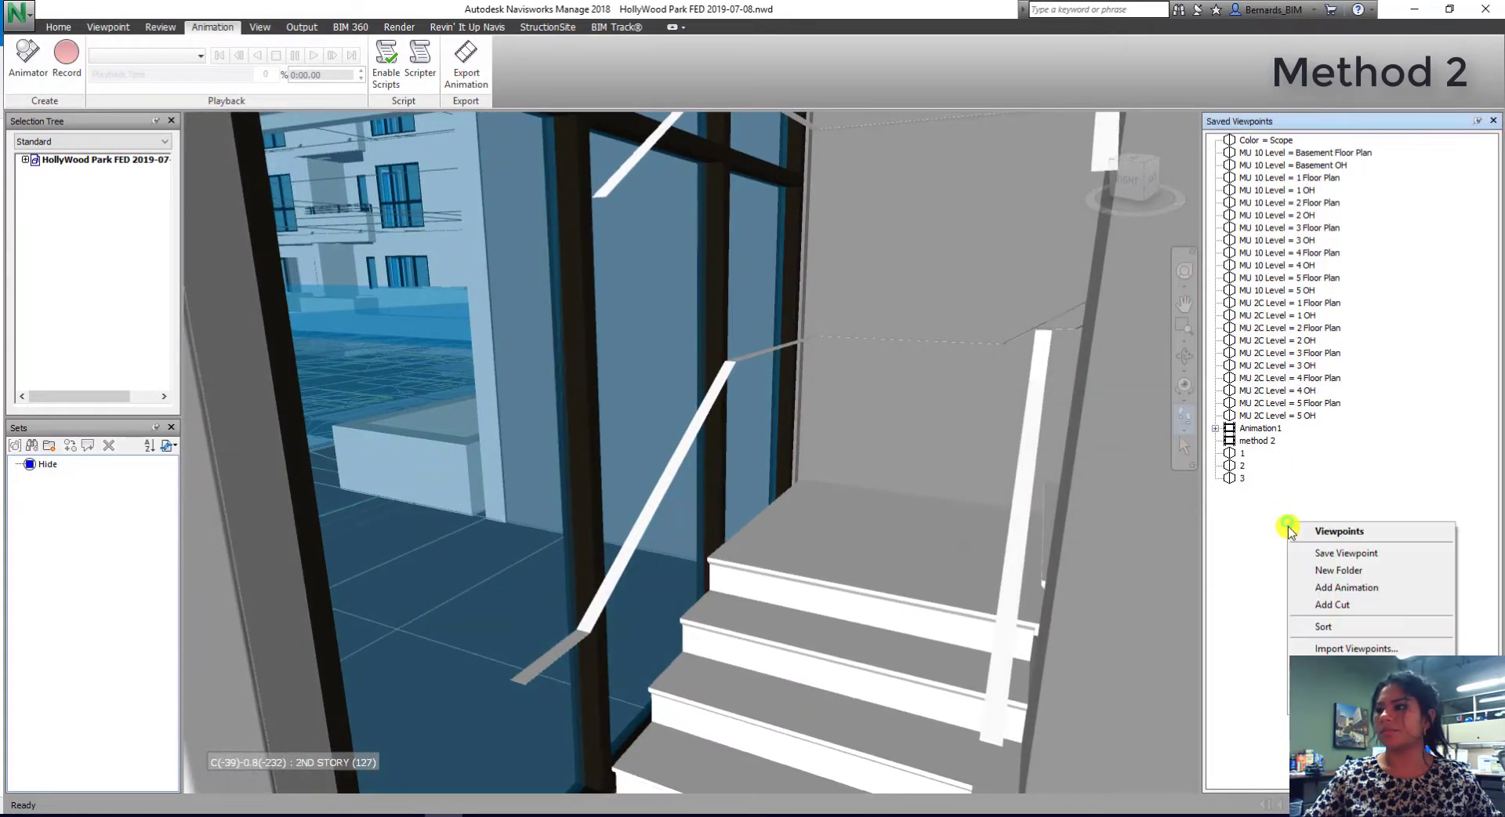
click(1336, 553)
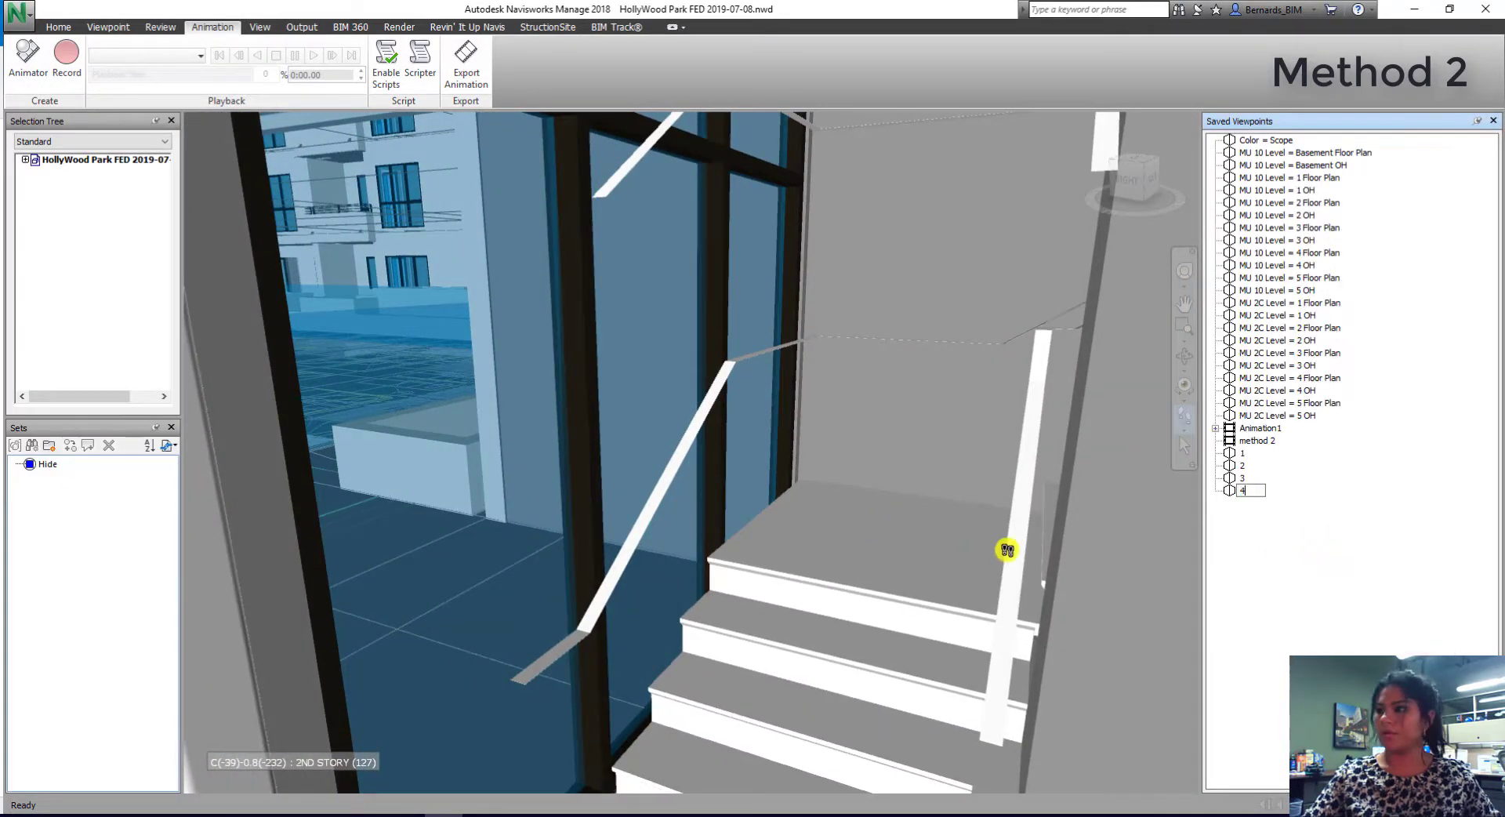
Step: Climb to the stair landing, turn to face the upper flight, and save the view as viewpoint 5
drag(954, 509, 1168, 485)
drag(888, 478, 1010, 466)
drag(879, 512, 1195, 508)
right_click(1244, 519)
click(1307, 559)
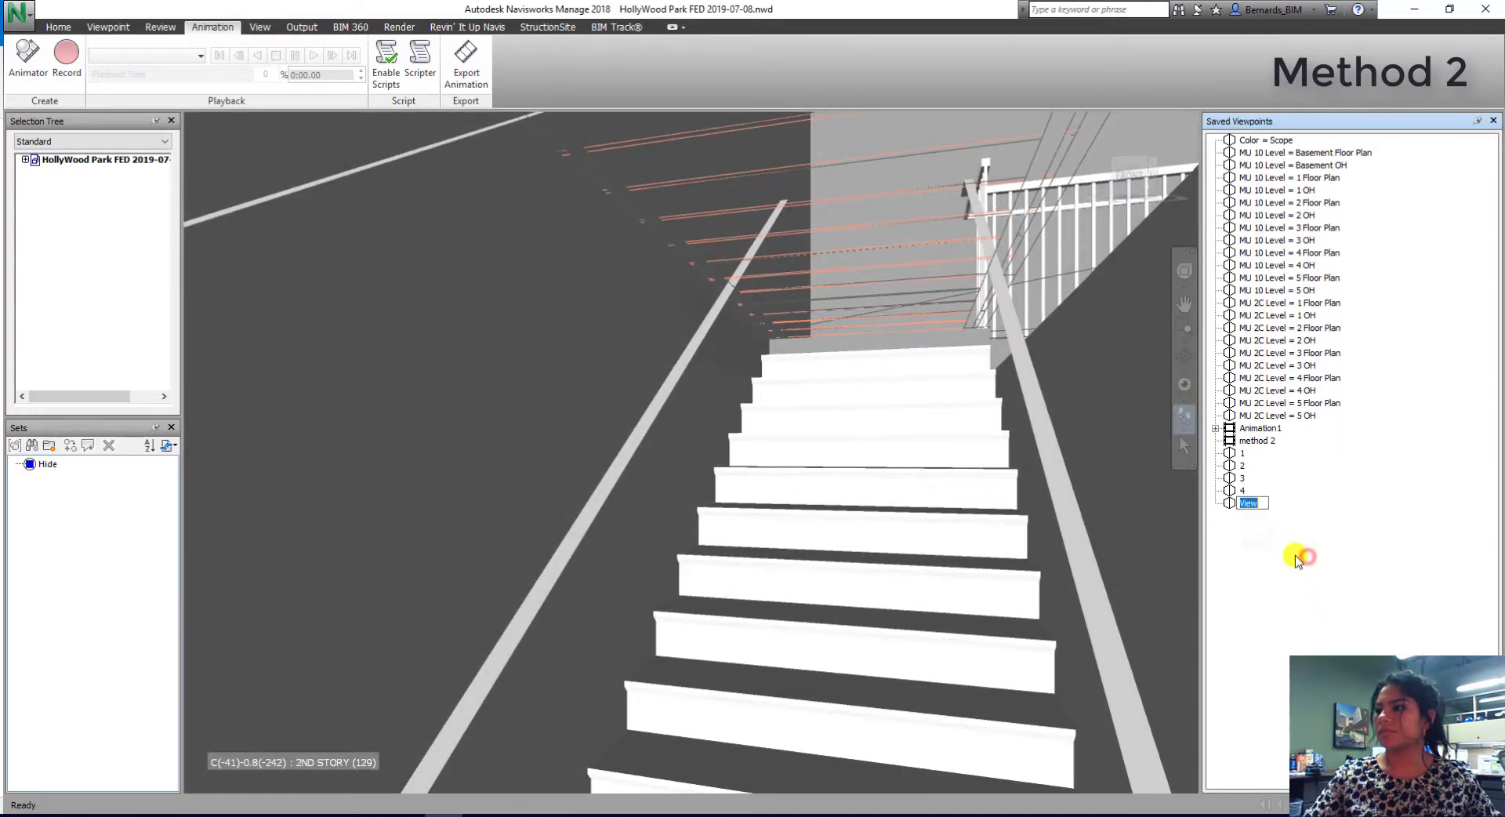
text(5)
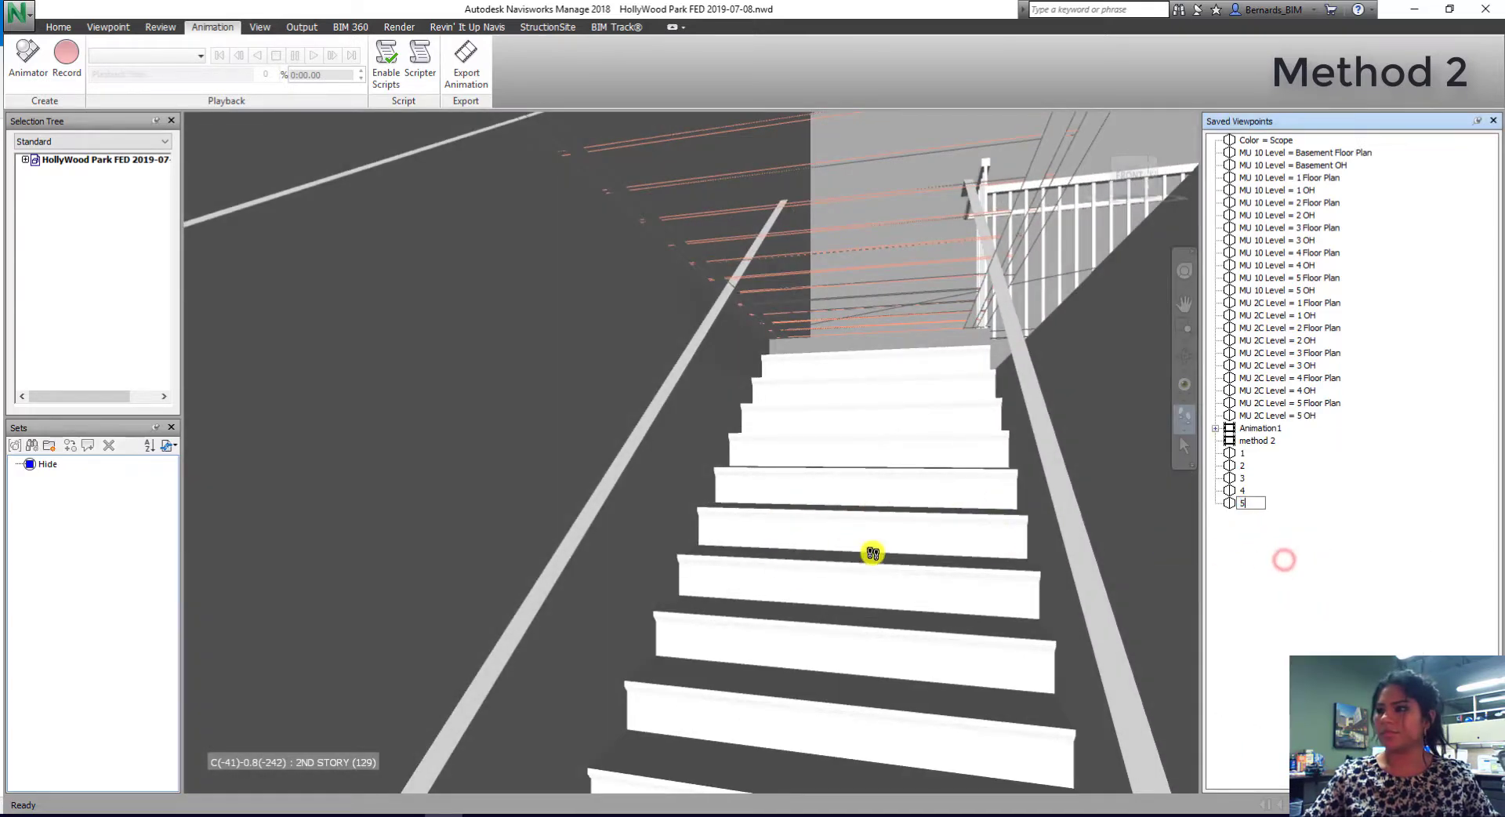
Step: Move up the stairs to the third-story landing and save the view as viewpoint 6
mouse_move(872, 553)
mouse_down()
mouse_move(867, 467)
mouse_move(863, 491)
mouse_move(1008, 538)
mouse_move(1085, 481)
mouse_move(877, 547)
mouse_up()
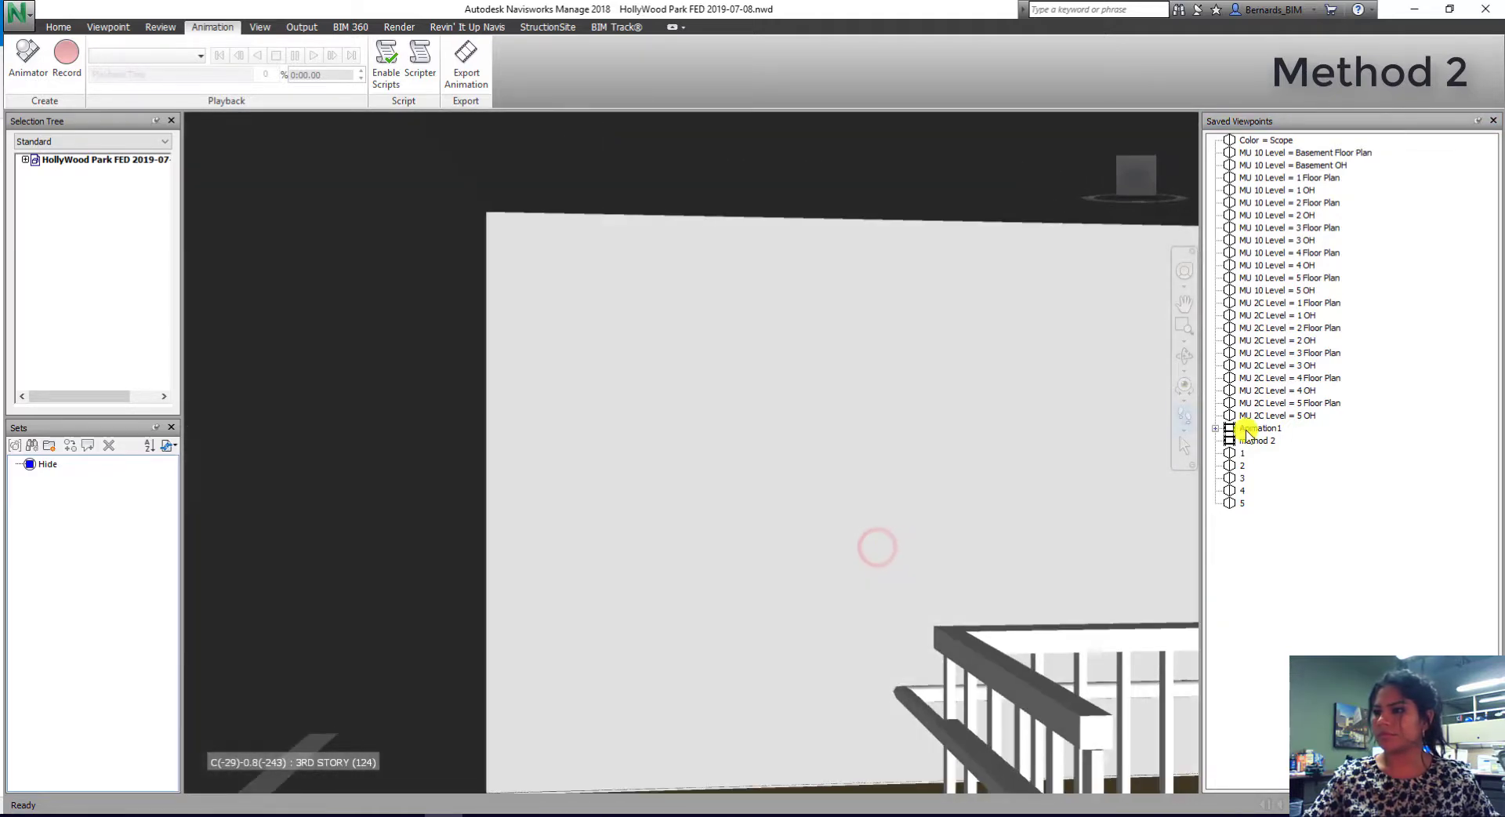
right_click(1239, 541)
click(1292, 576)
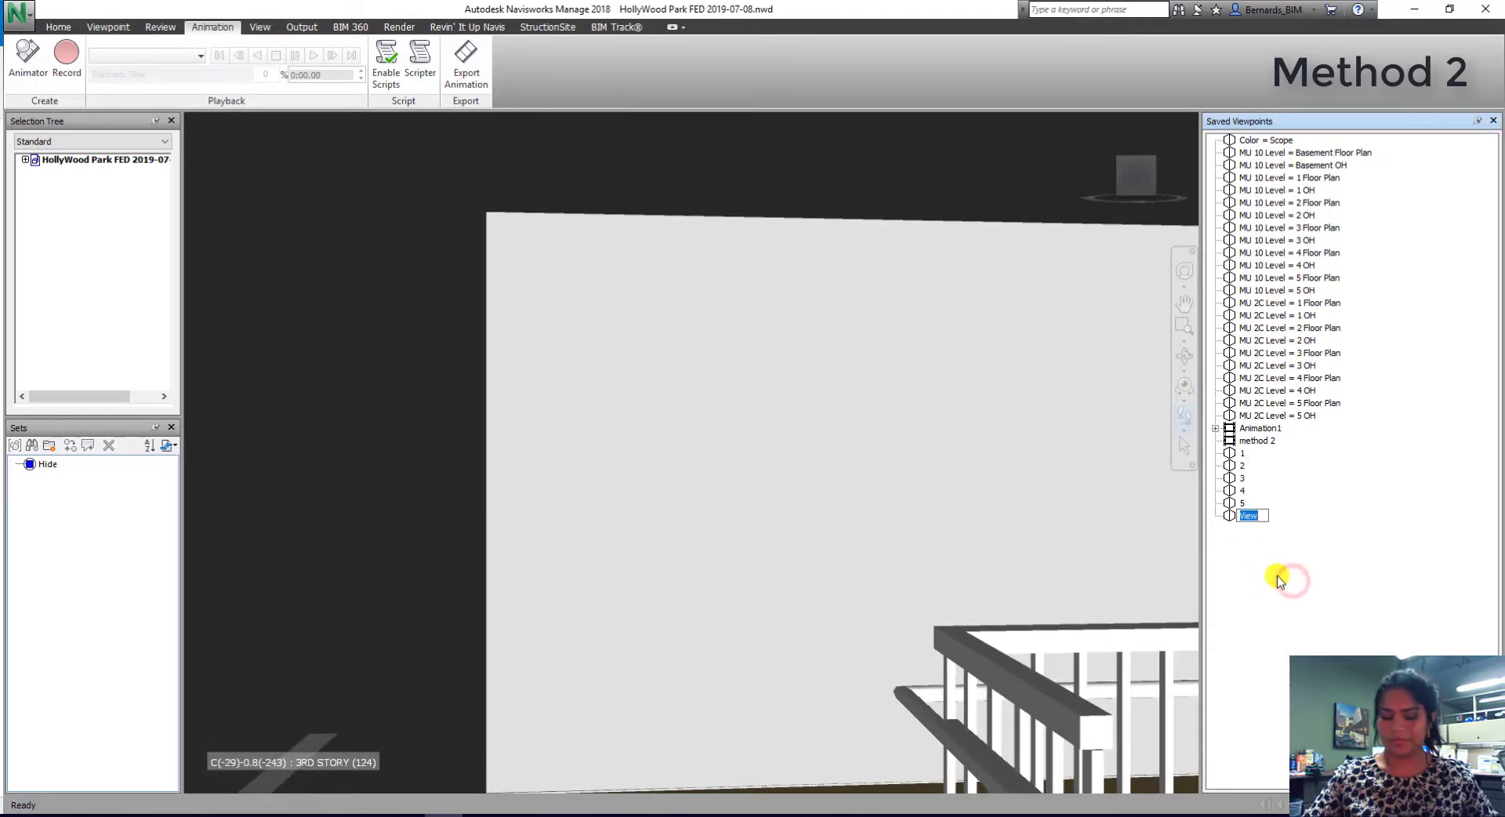
text(6)
click(1311, 593)
Step: Turn to look along the third-story walkway beside the railing and save the view as viewpoint 7
drag(786, 565, 1019, 548)
right_click(1247, 553)
click(1255, 562)
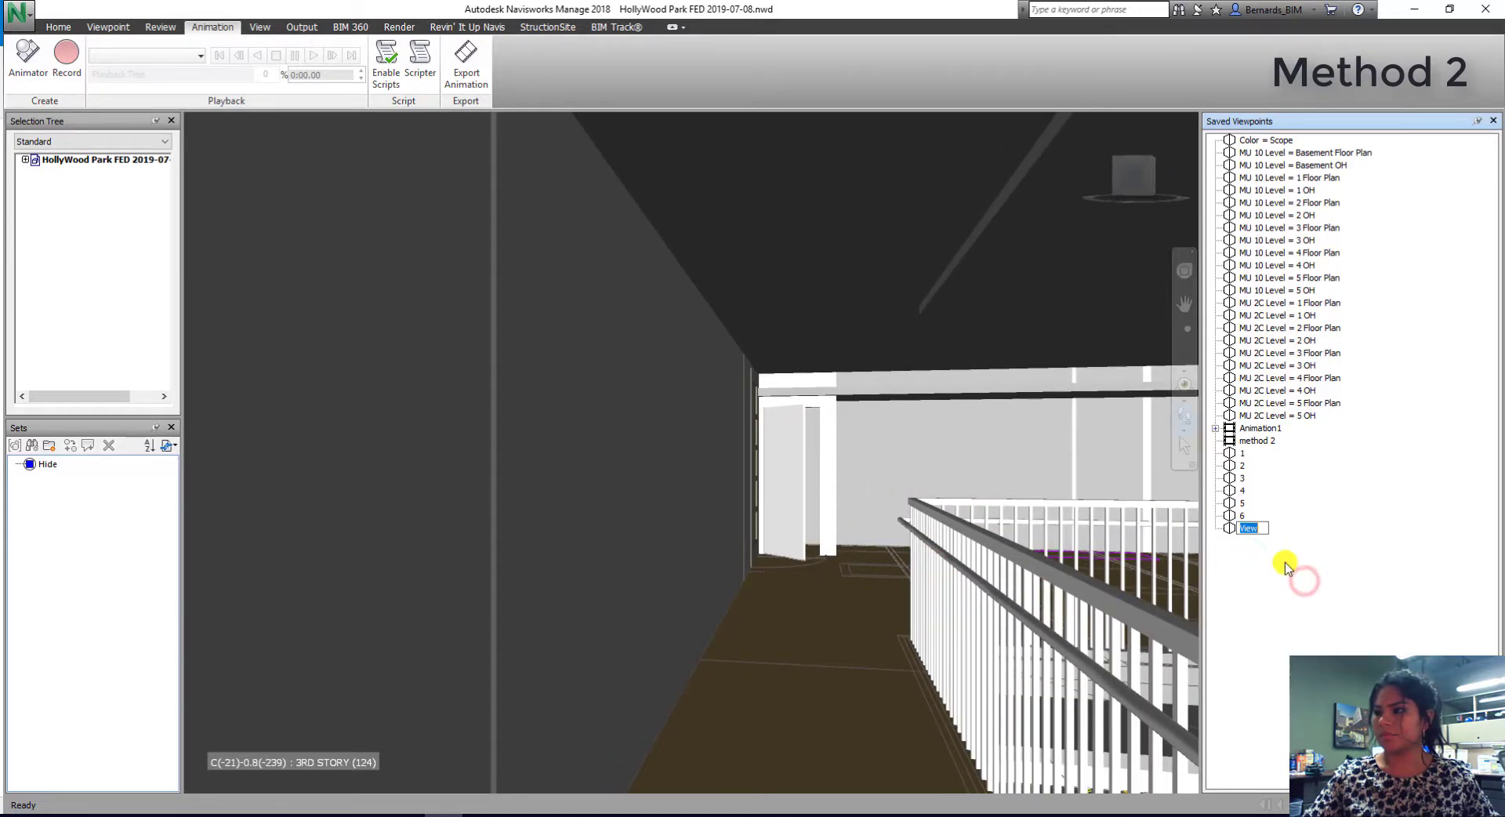
Step: Walk to the third-story space overlooking the courtyard windows and railing, and save the view as viewpoint 8
drag(886, 674, 857, 616)
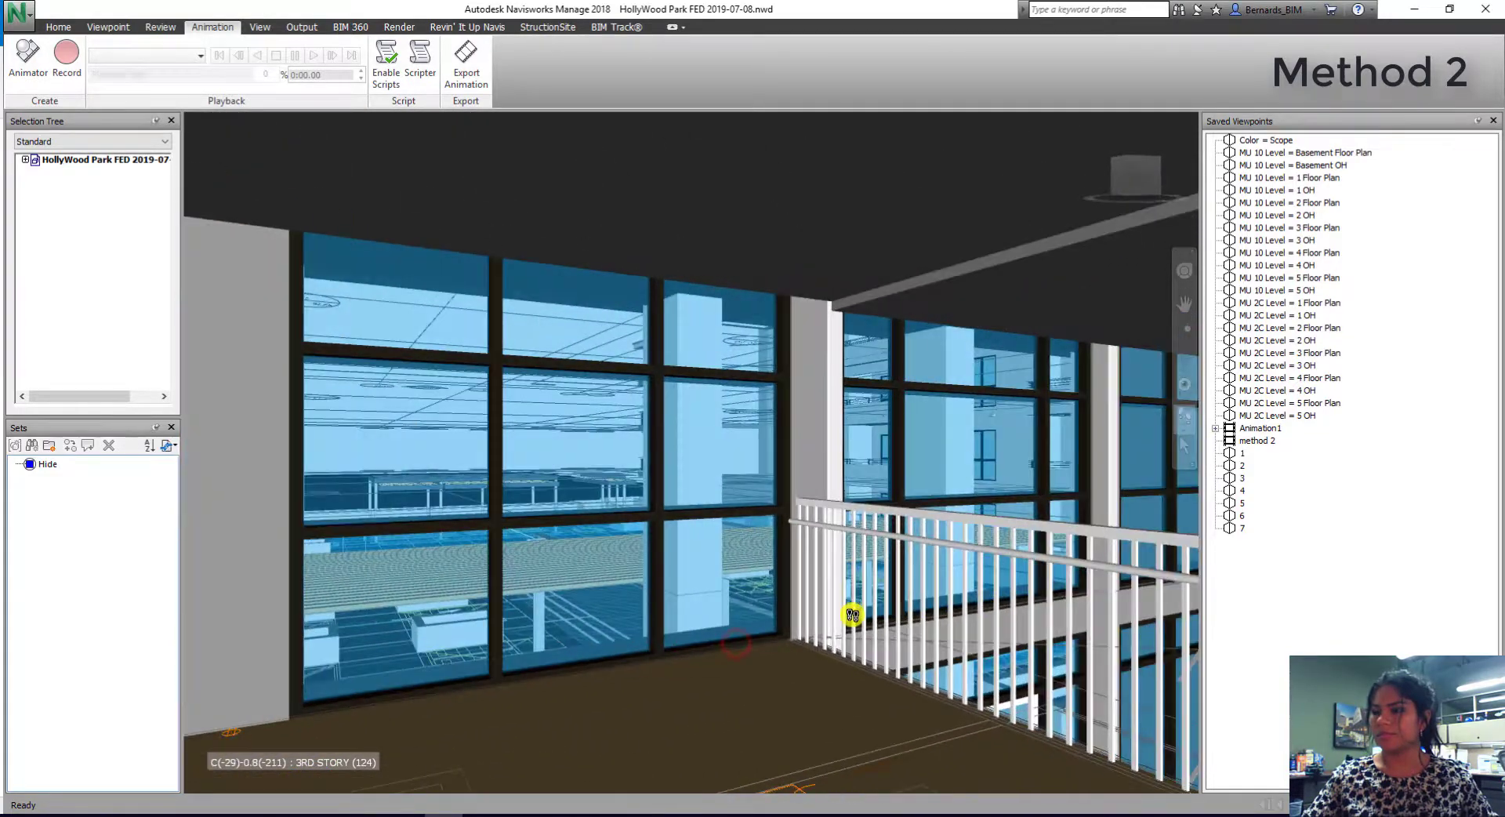
drag(980, 582, 1166, 622)
right_click(1263, 573)
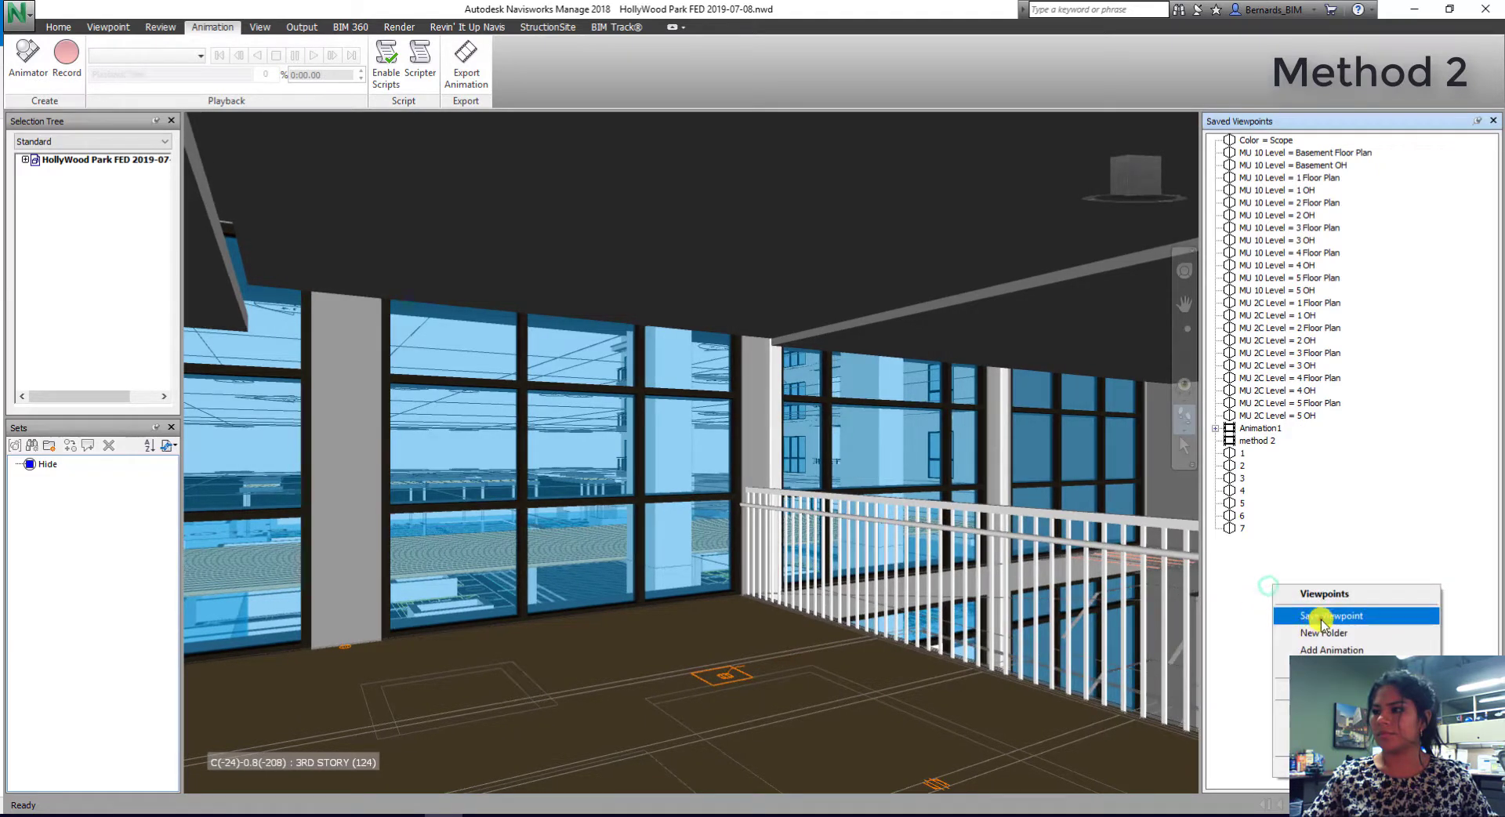
click(1320, 619)
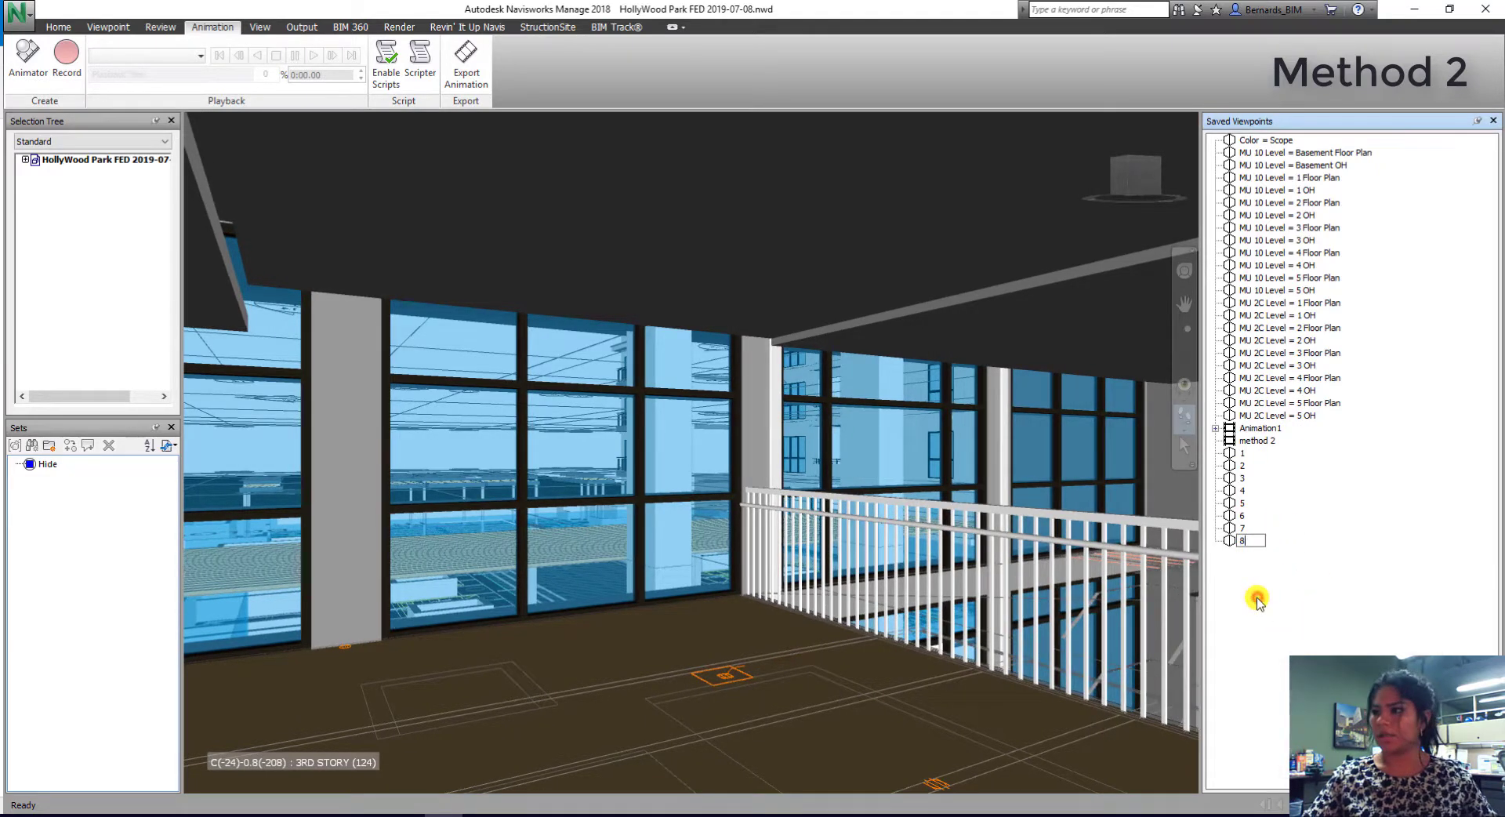
Step: Copy viewpoints 1 through 8 into the method 2 animation
shift+click(1243, 452)
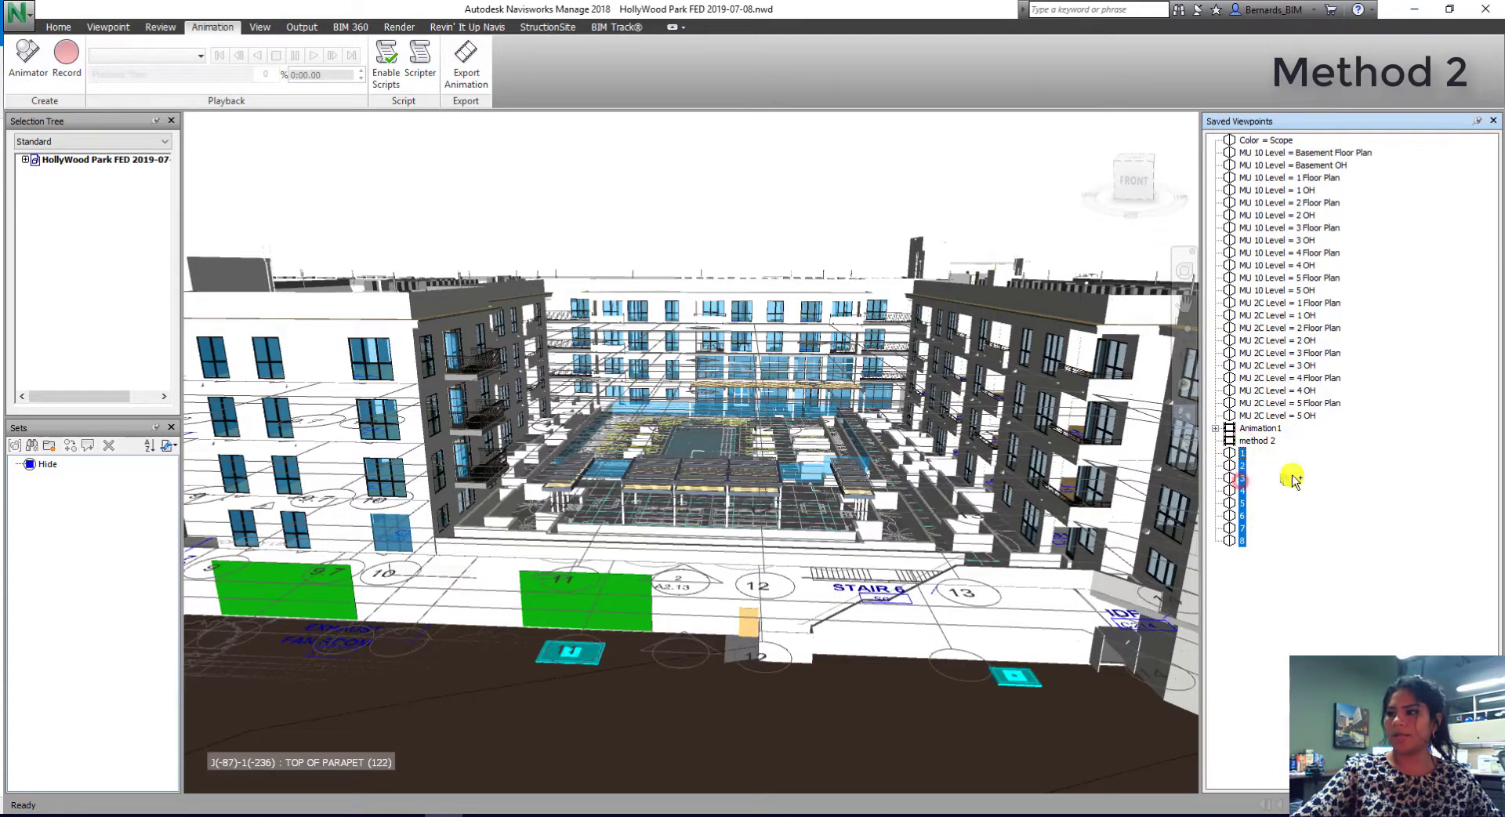
drag(1257, 445, 1257, 445)
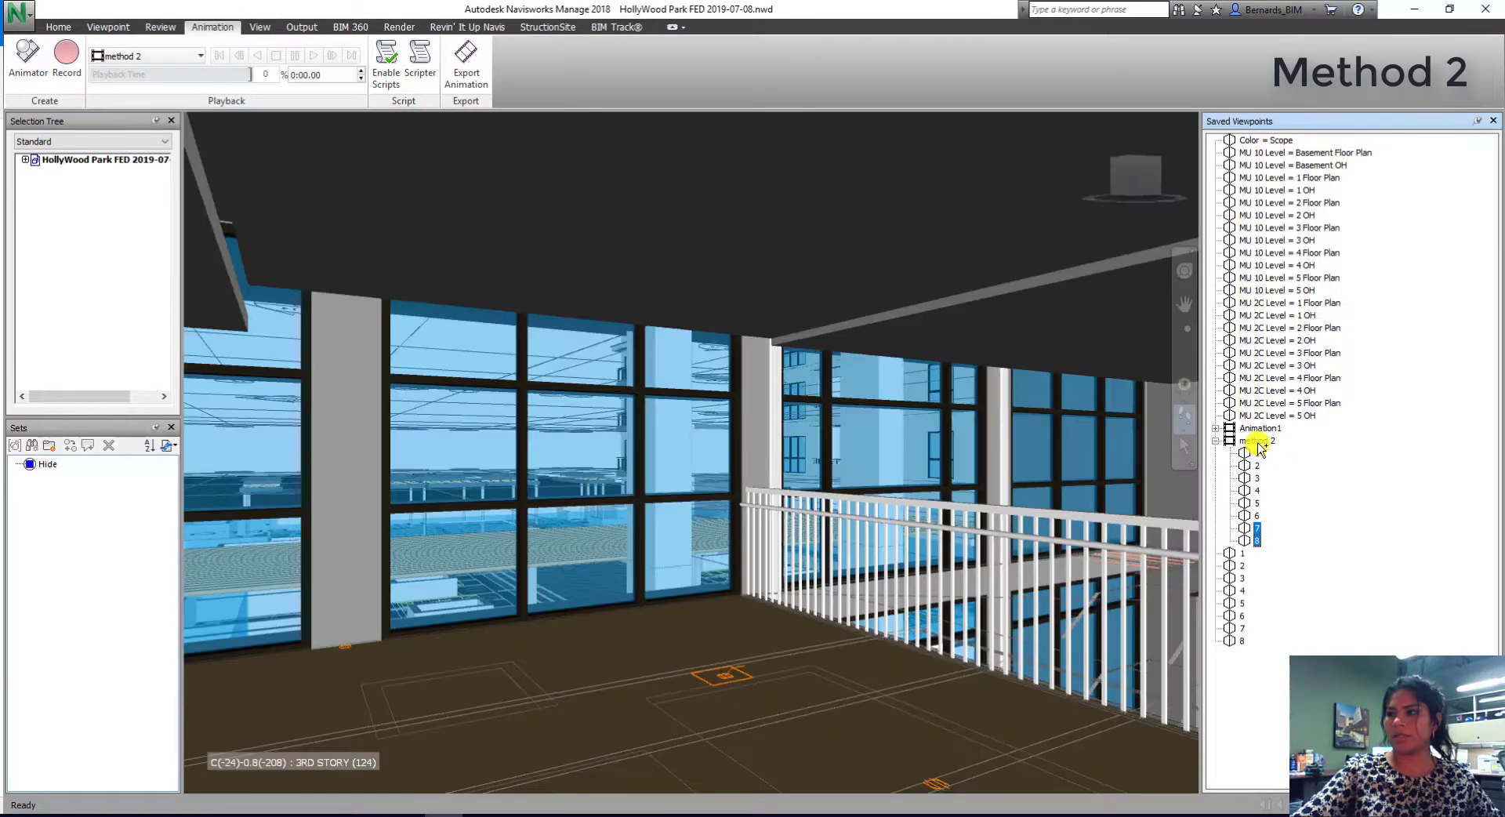
click(1296, 588)
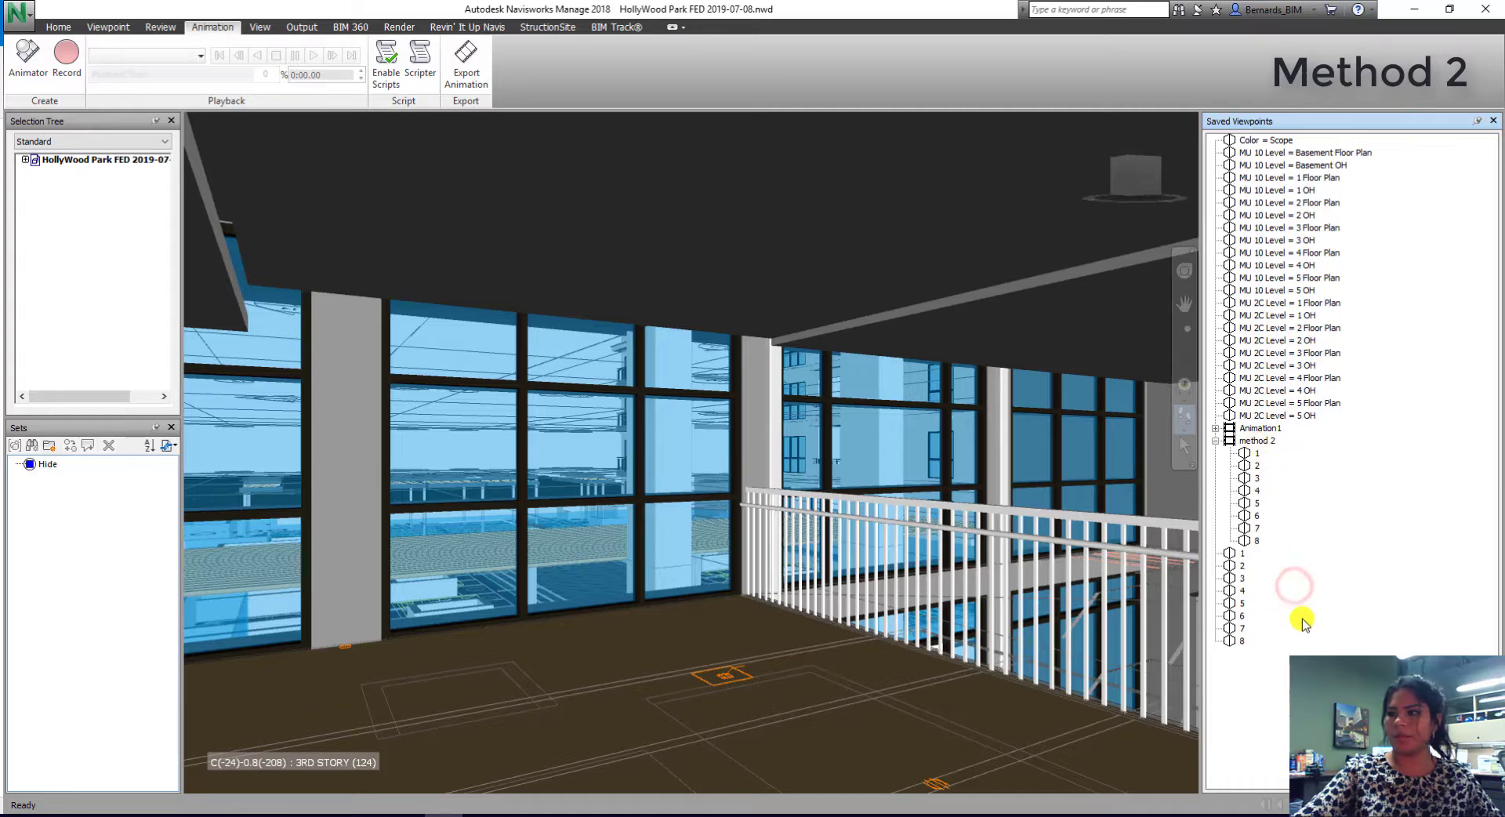
Step: Delete the loose viewpoints 1 through 8 outside the animation and play back the method 2 animation
click(1232, 553)
shift+click(1240, 641)
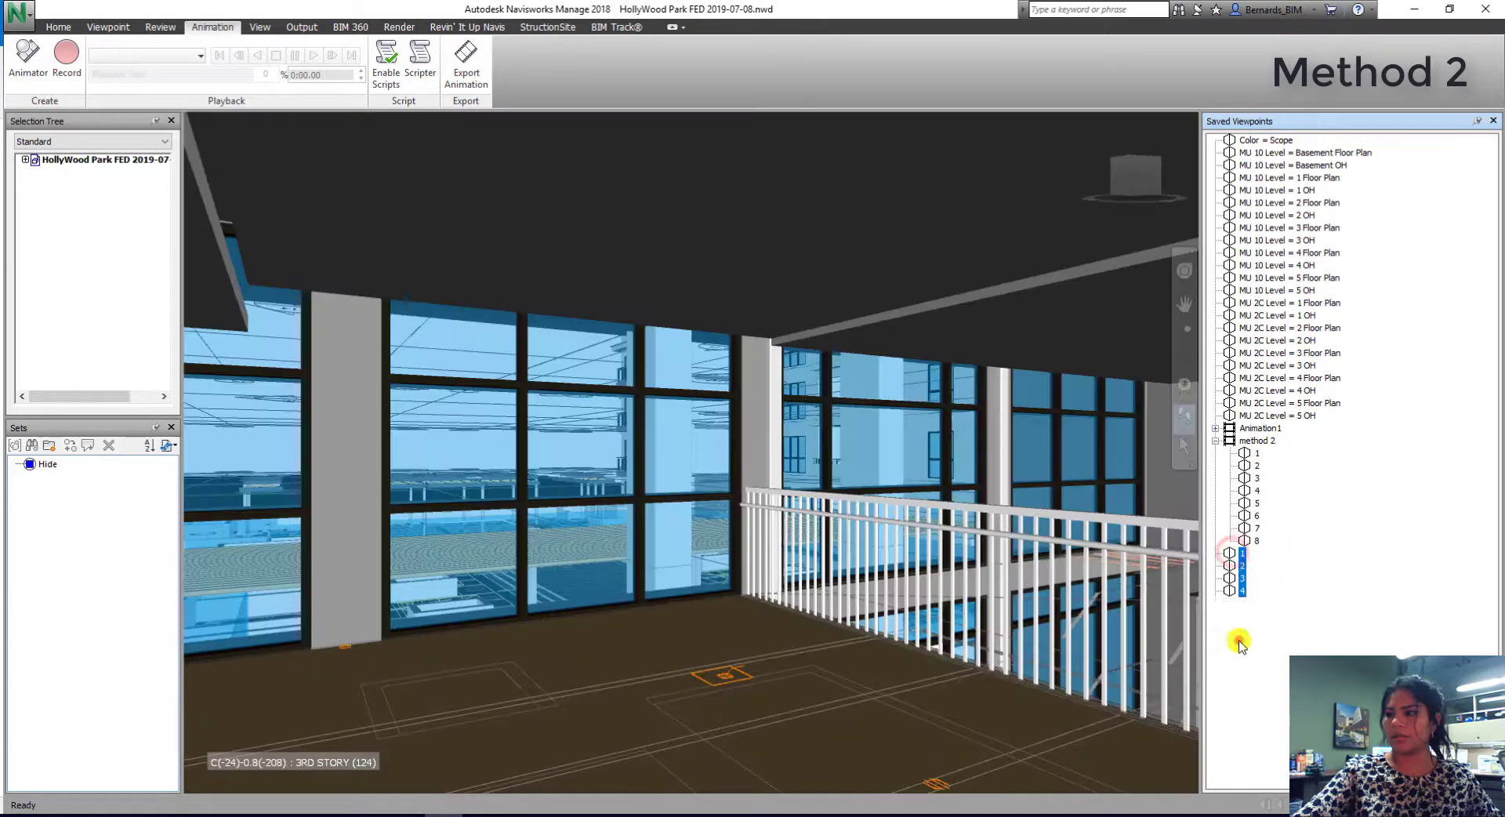
right_click(1241, 629)
click(1283, 702)
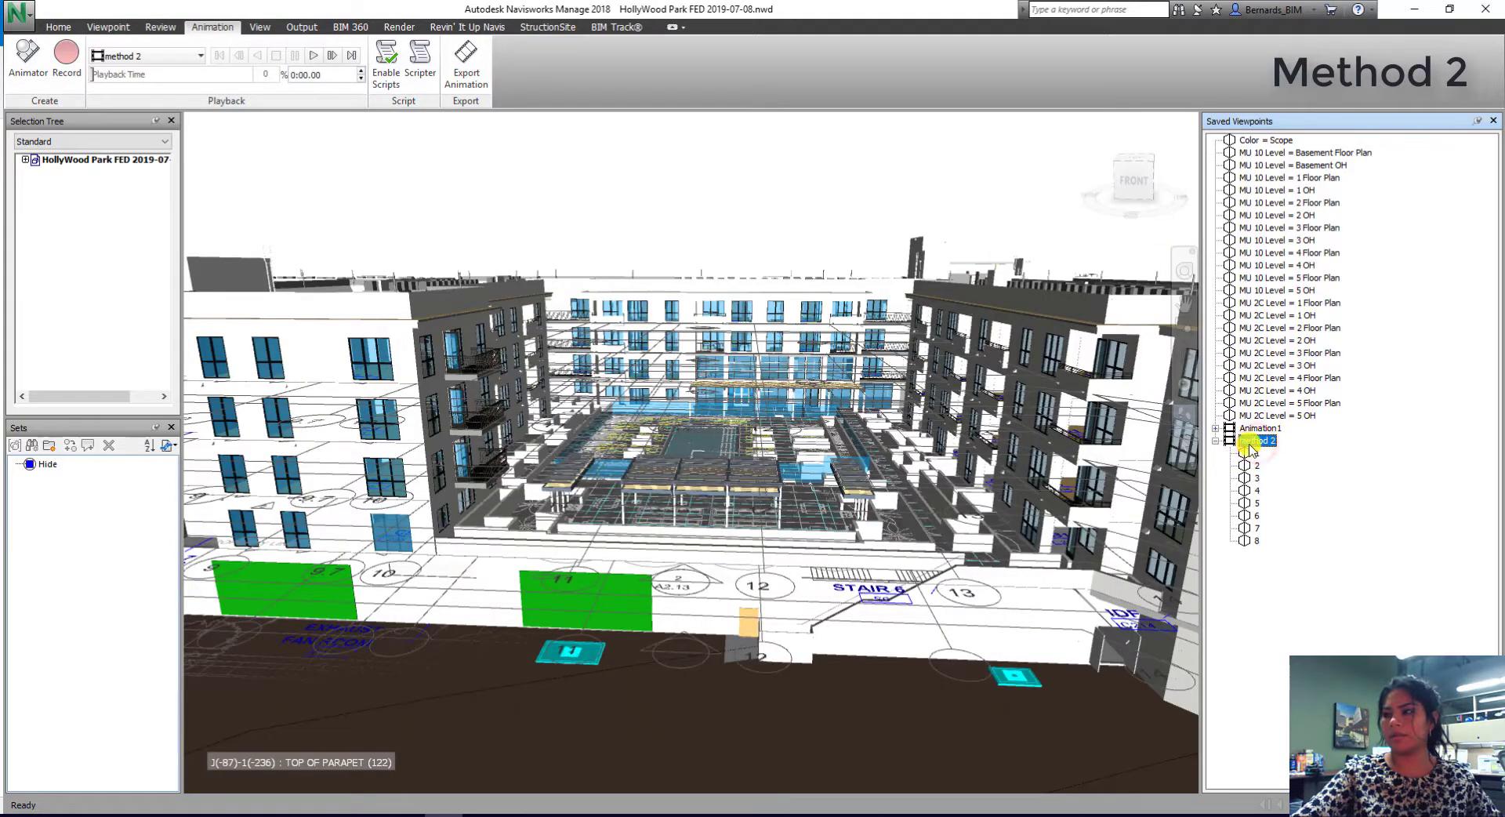
click(313, 56)
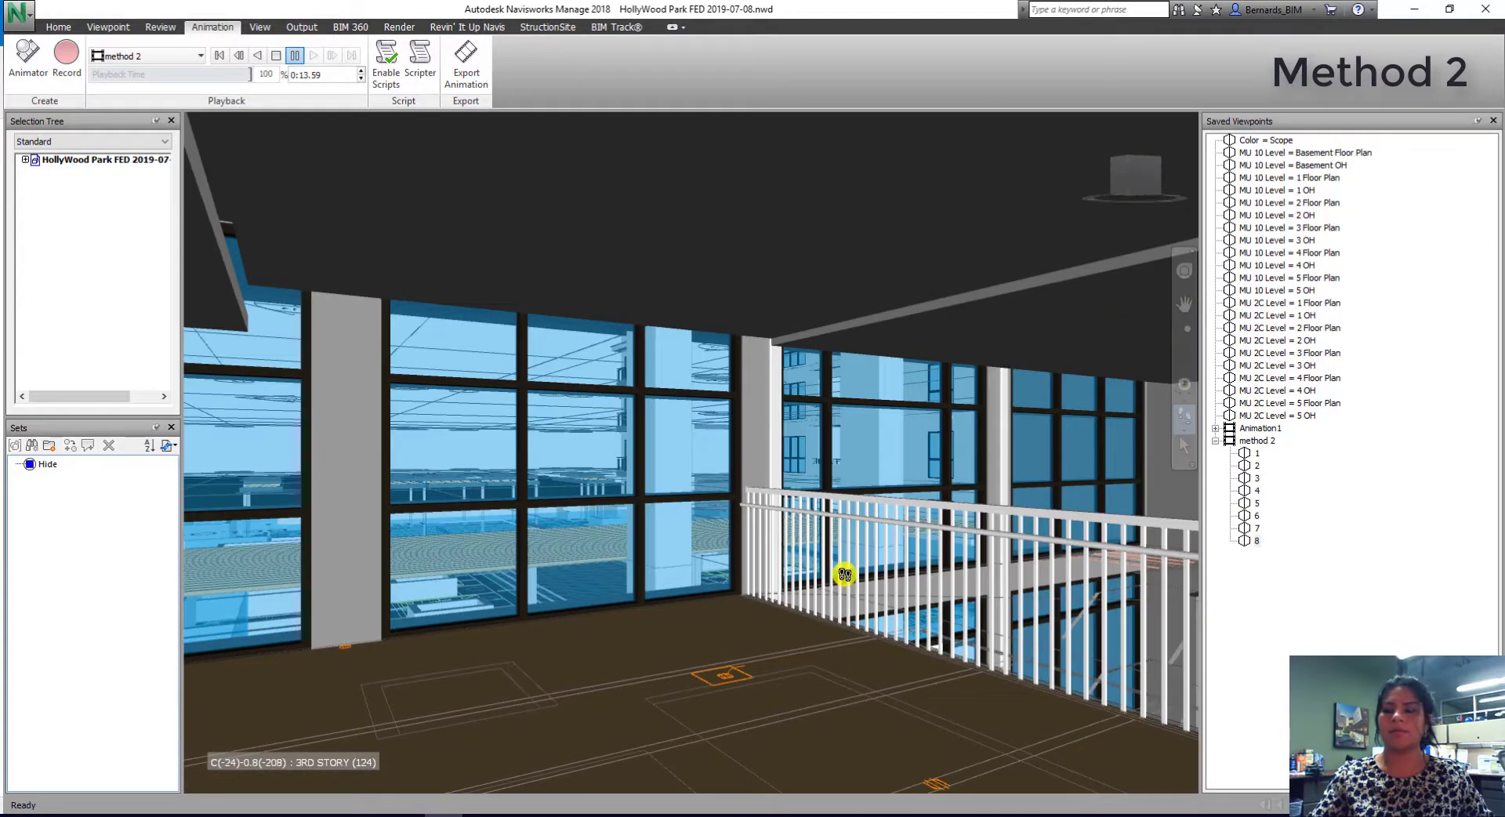
Step: Set the method 2 animation's duration to 25 seconds and play it back
click(1271, 444)
click(1339, 630)
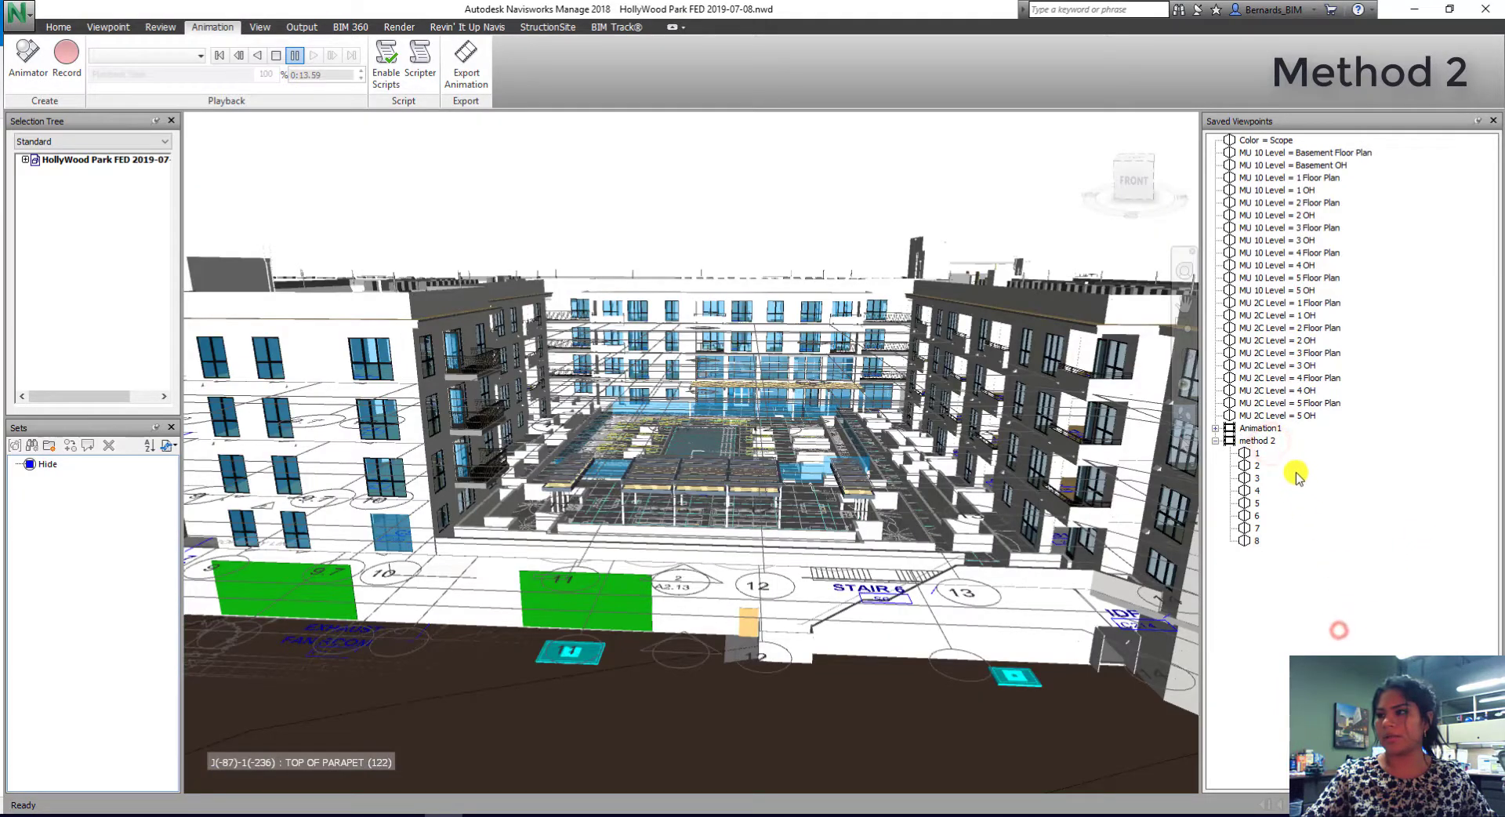
right_click(1268, 444)
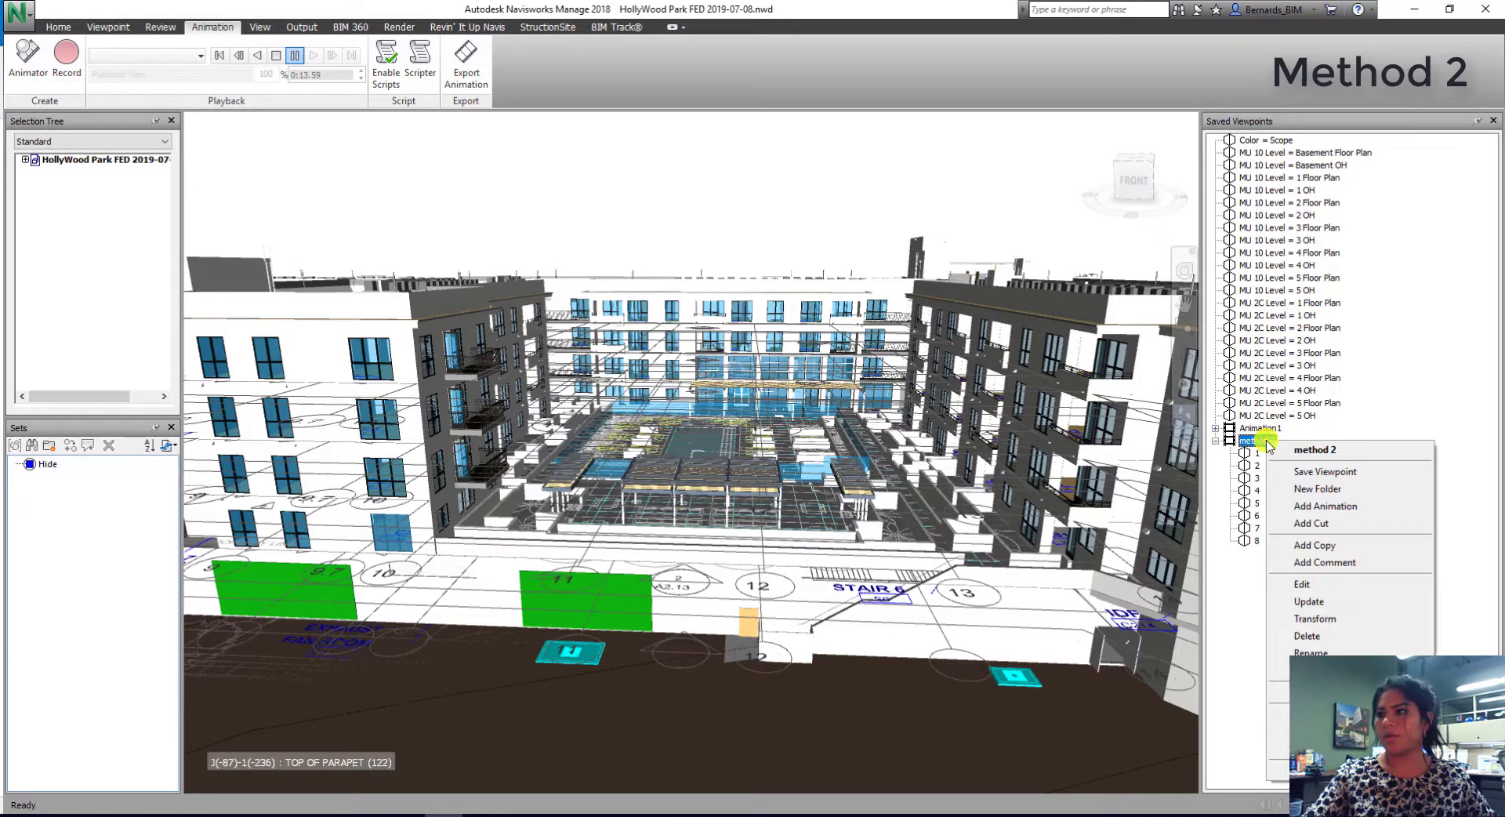
click(1320, 586)
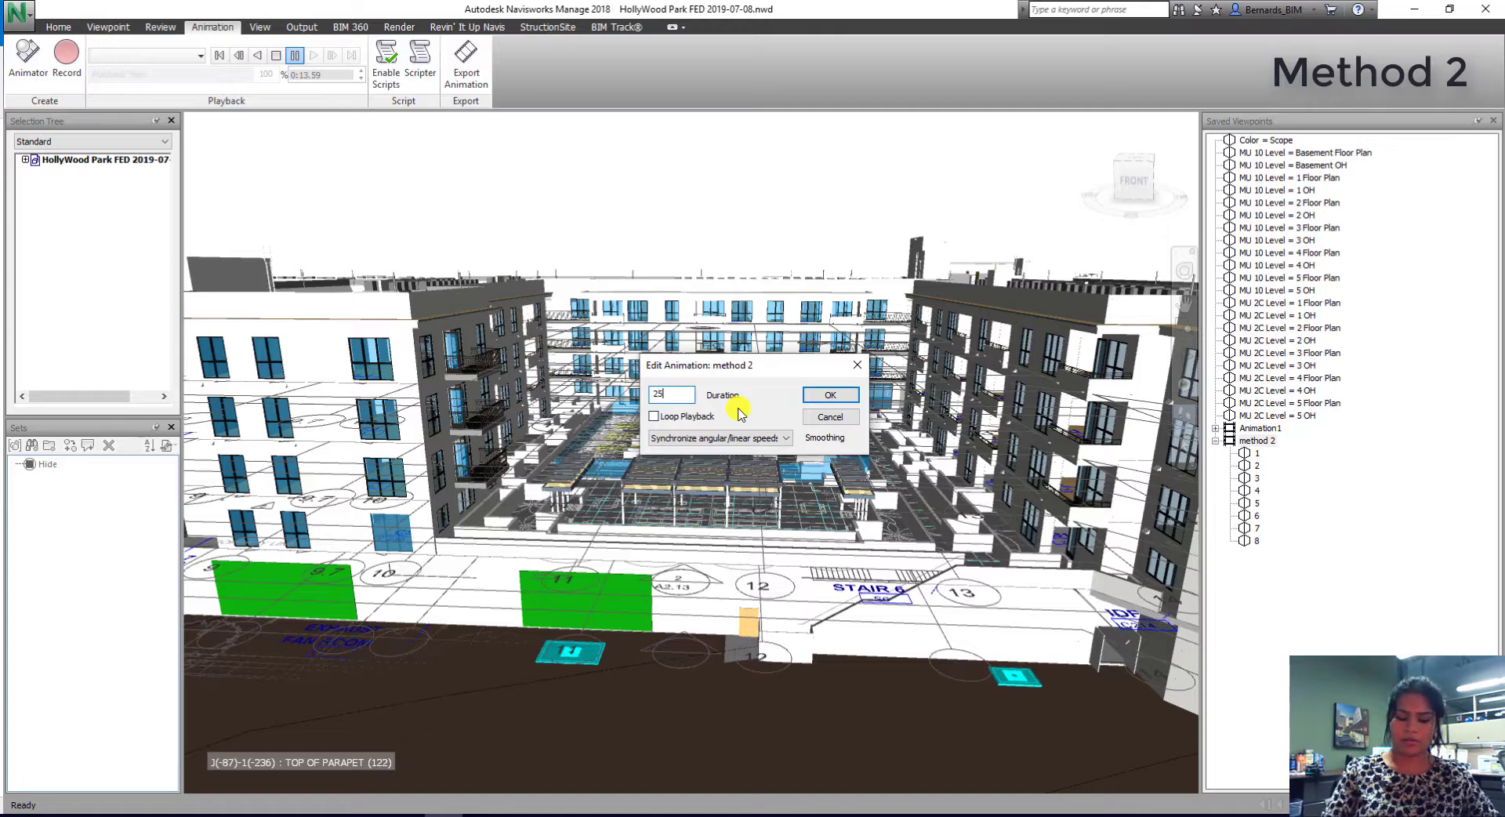
click(830, 395)
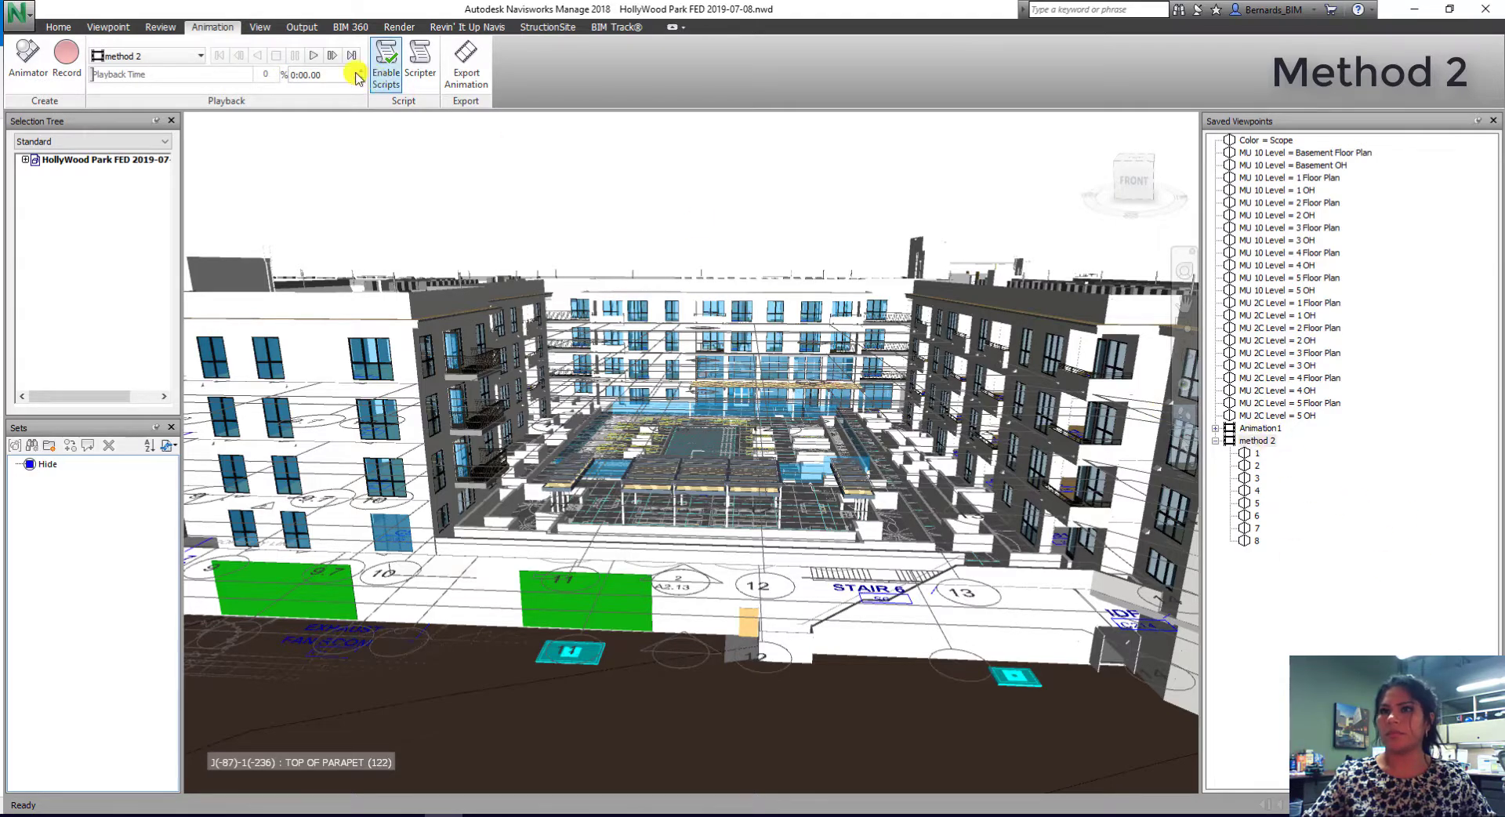
click(314, 55)
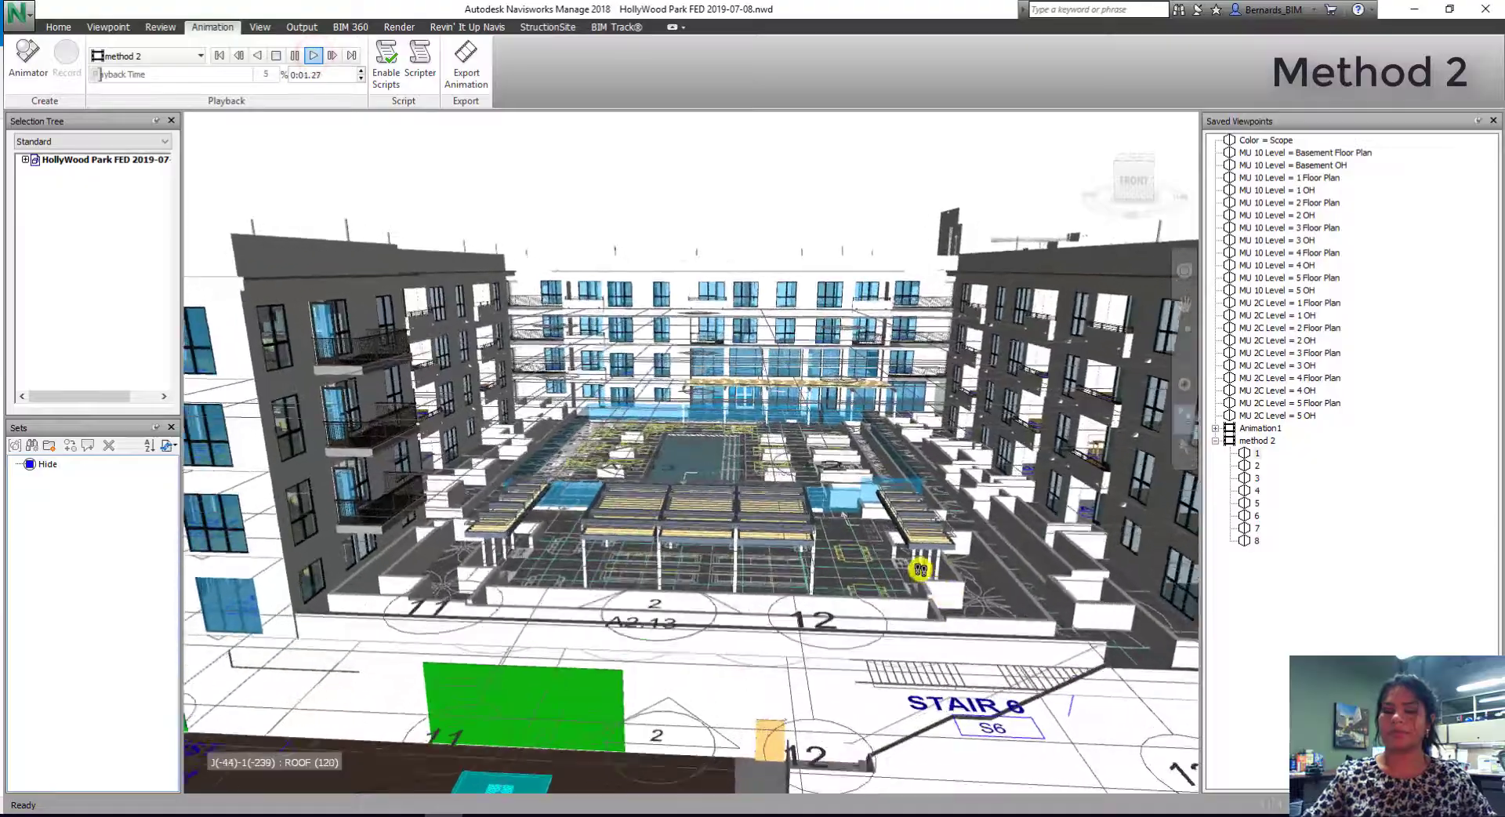